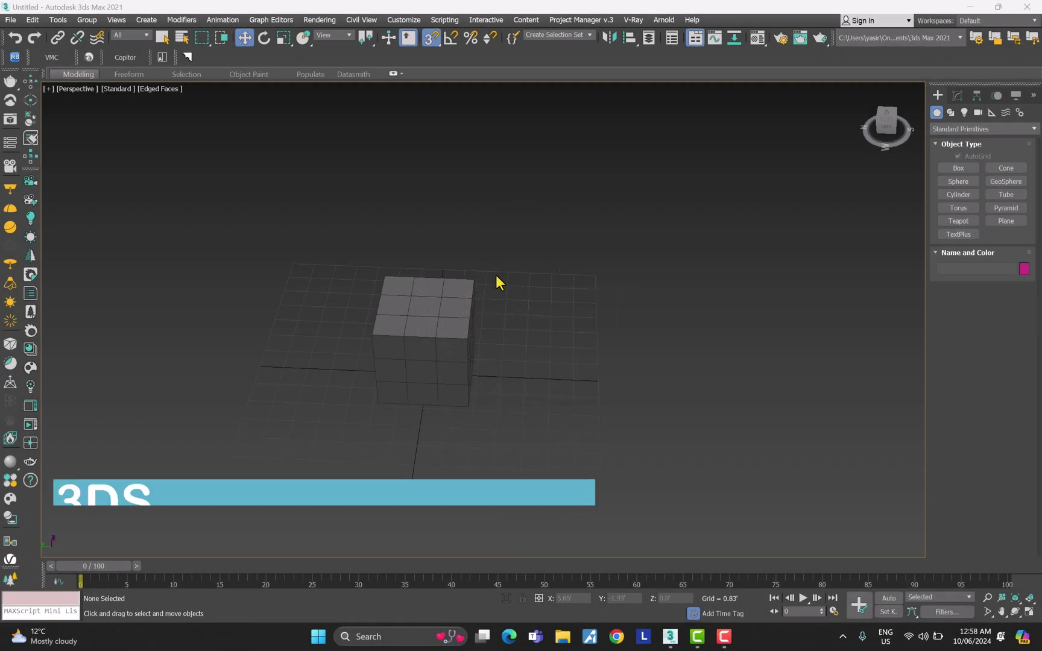
Select the chamfer box and examine its shape, dimensions and segment parameters
mouse_move(544, 361)
middle_mouse_down("alt")
mouse_move(538, 386)
mouse_move(526, 362)
middle_mouse_up("alt")
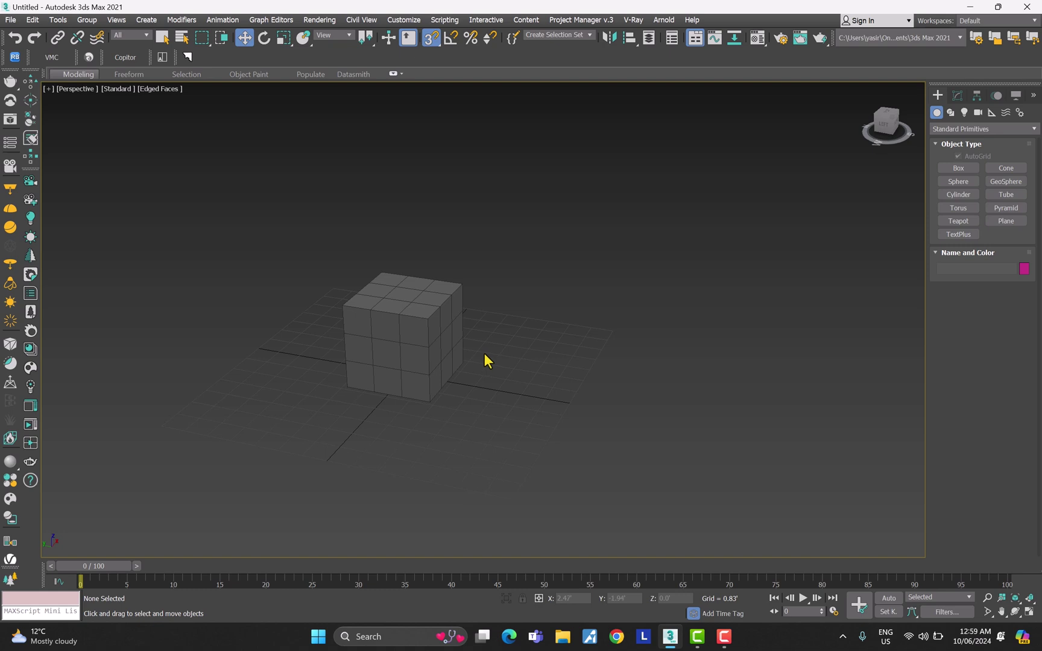
middle_click_drag(403, 320, 414, 312, "alt")
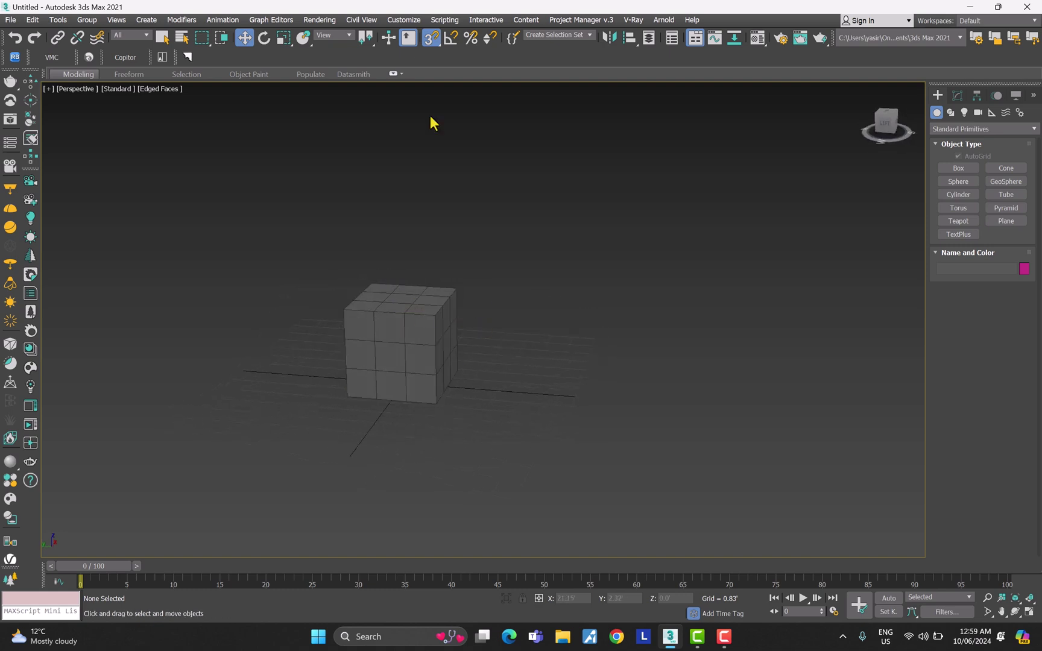
middle_click_drag(517, 243, 505, 240, "alt")
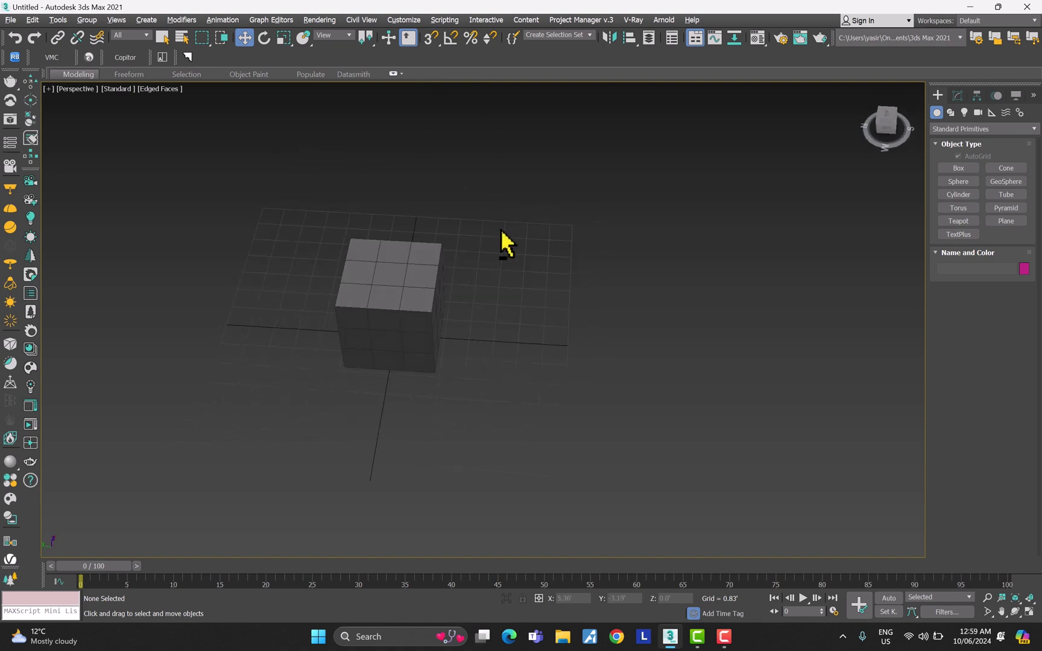
left_click(426, 304)
mouse_move(490, 324)
middle_mouse_down("alt")
mouse_move(488, 299)
mouse_move(480, 328)
middle_mouse_up("alt")
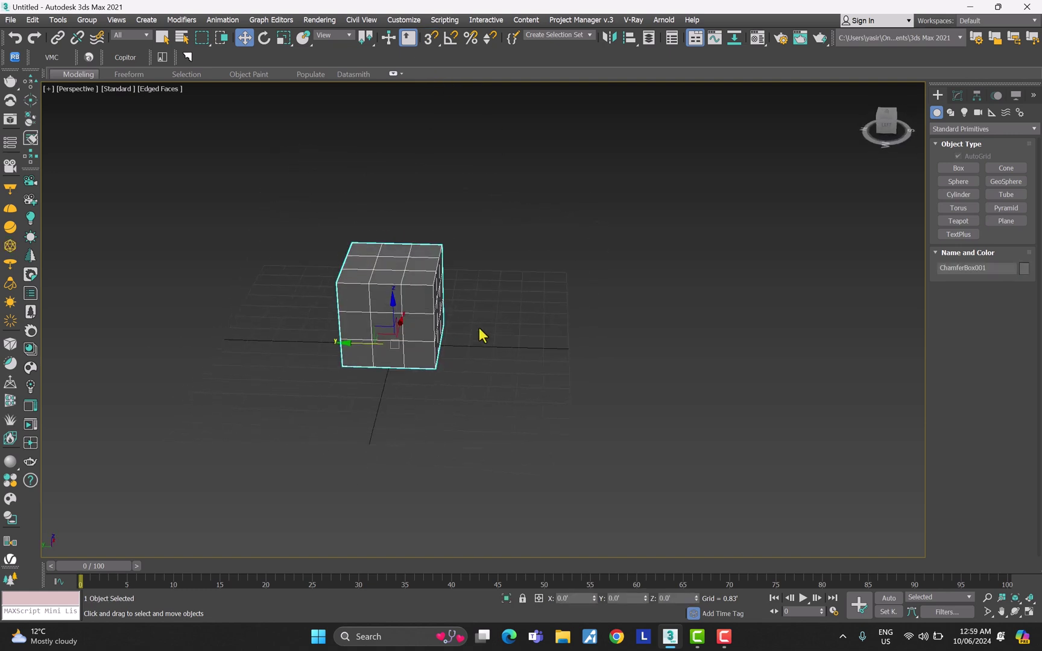
mouse_move(529, 293)
middle_mouse_down("alt")
mouse_move(539, 304)
mouse_move(535, 296)
middle_mouse_up("alt")
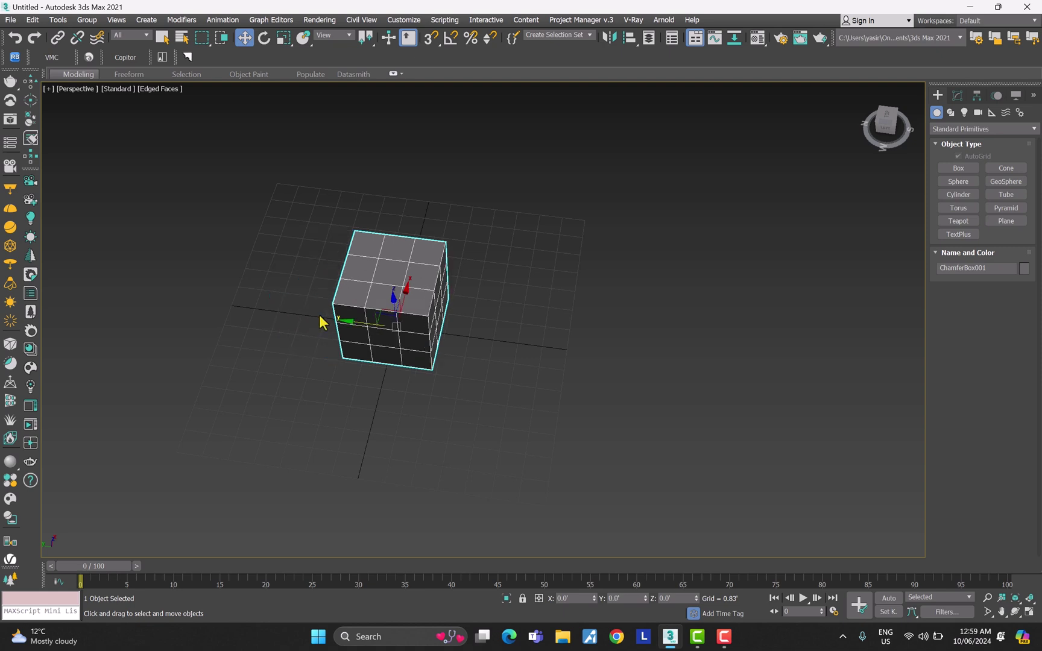
middle_click_drag(388, 310, 372, 316, "alt")
key("z")
middle_click_drag(436, 388, 432, 386, "alt")
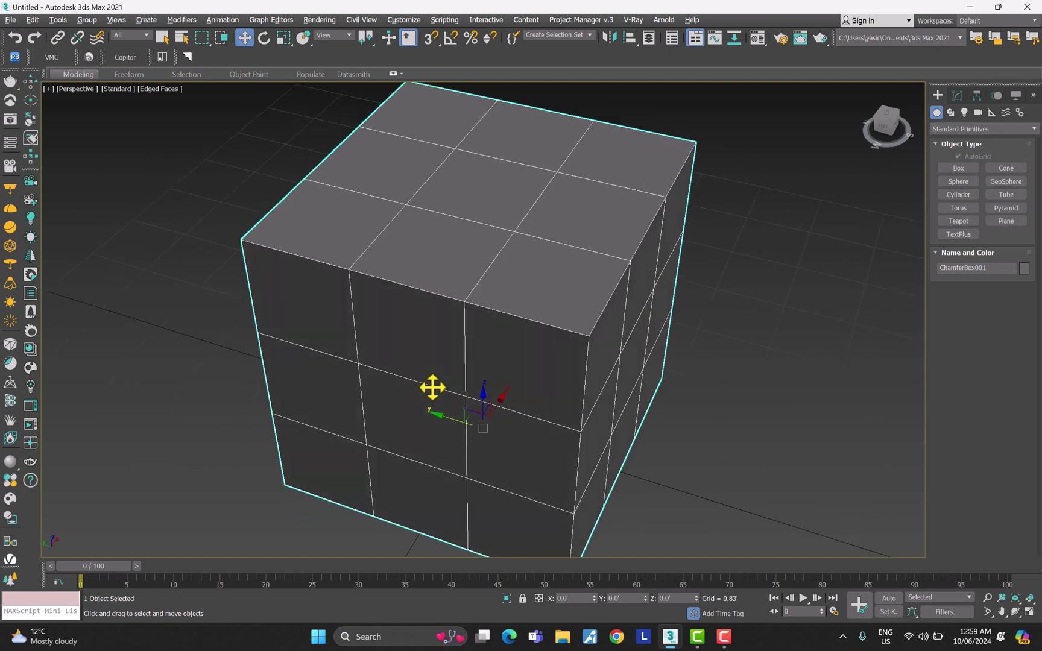
scroll(443, 377, "down", 4)
middle_click_drag(496, 369, 404, 341)
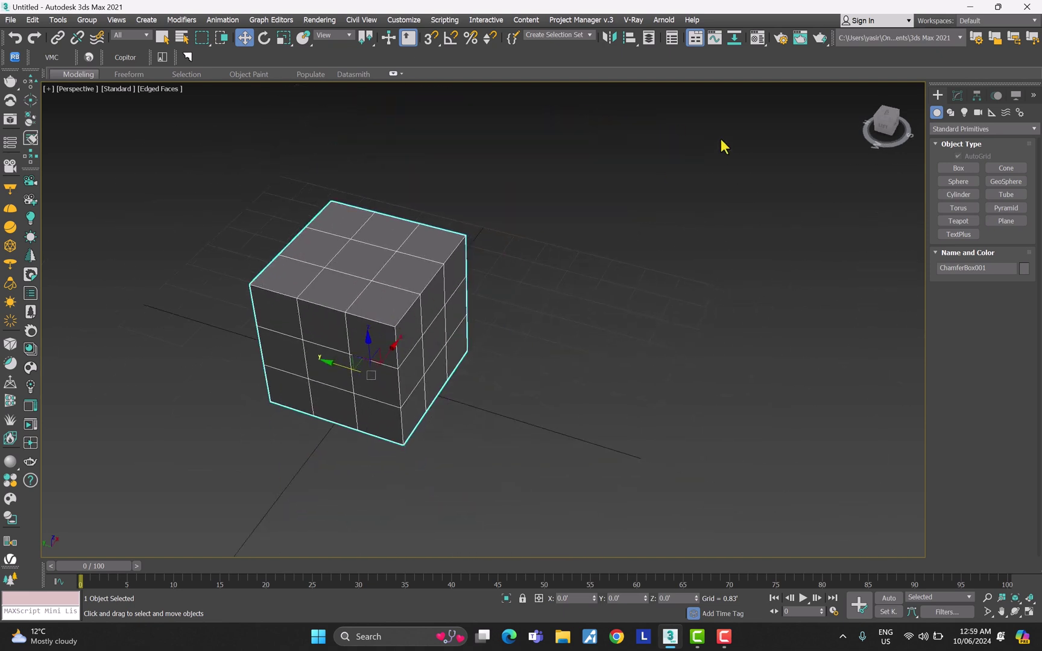
left_click(957, 96)
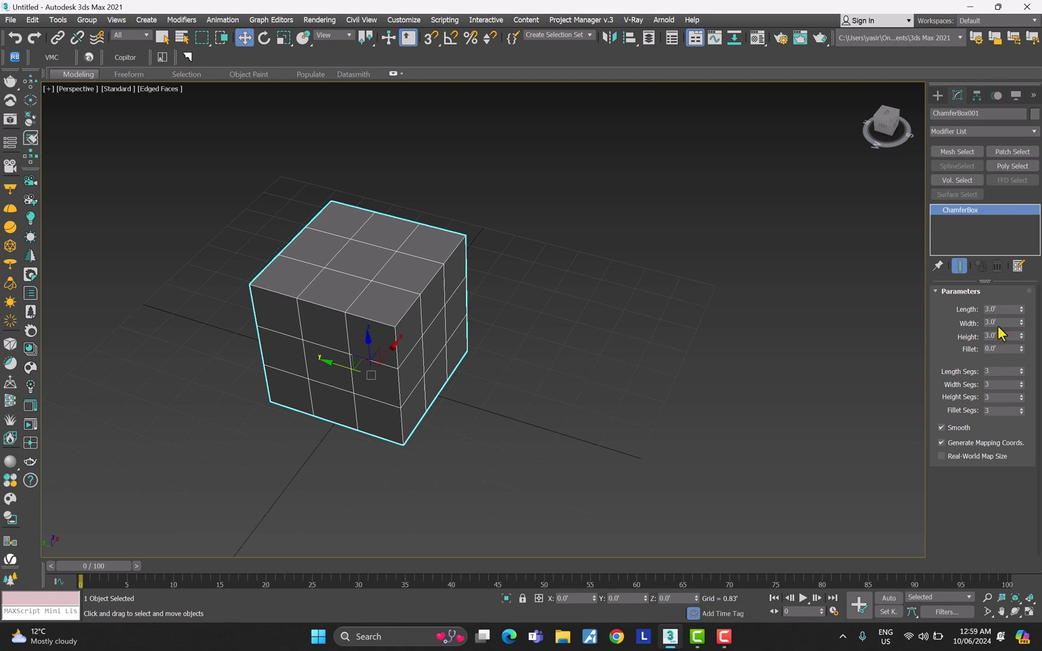
mouse_move(331, 363)
left_mouse_down("shift")
mouse_move(575, 396)
mouse_move(553, 383)
mouse_move(566, 387)
left_mouse_up("shift")
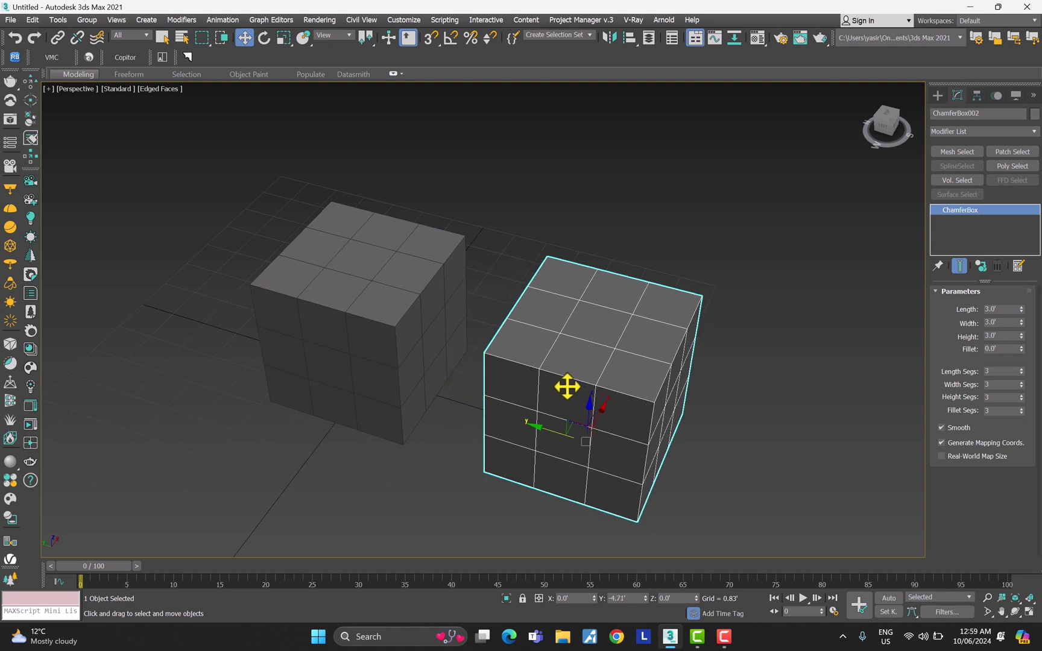
right_click(567, 387)
scroll(528, 351, "down", 3)
middle_click_drag(554, 363, 464, 328)
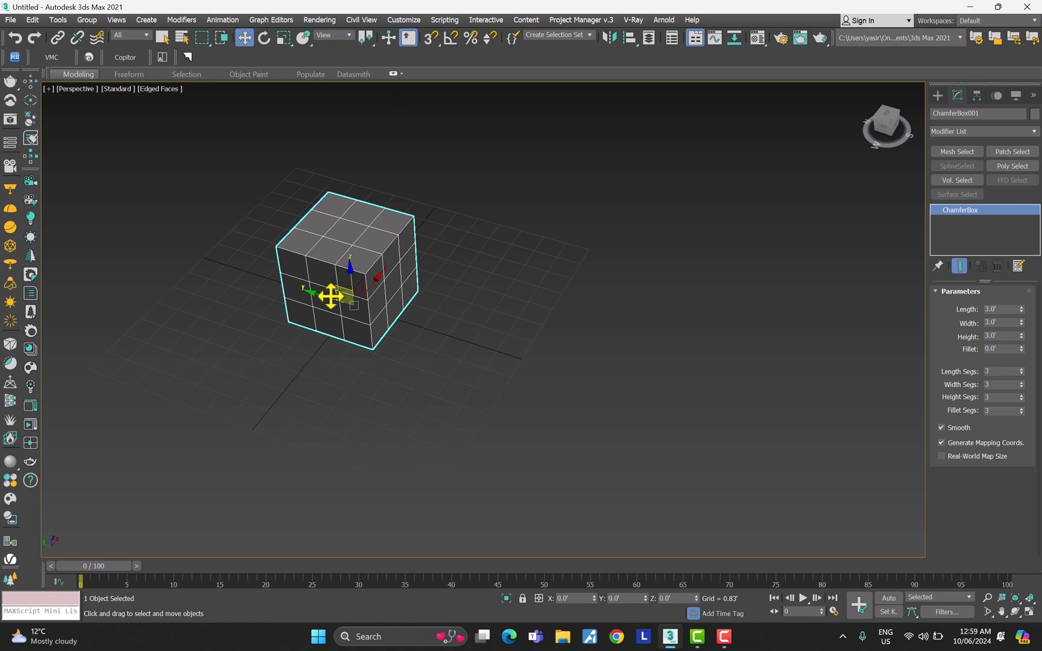
Clone the box as a single copy about 5.44' away along the Y axis, and convert the copy to Editable Poly
mouse_move(314, 295)
left_mouse_down("shift")
mouse_move(551, 314)
mouse_move(490, 302)
left_mouse_up("shift")
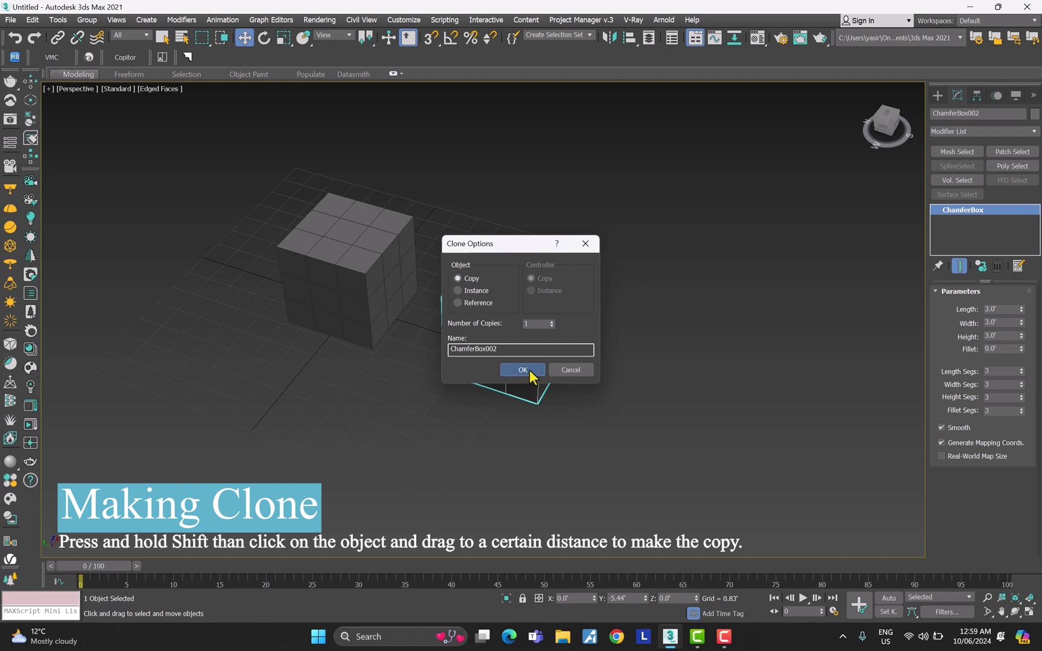
left_click(522, 369)
right_click(503, 282)
mouse_move(582, 401)
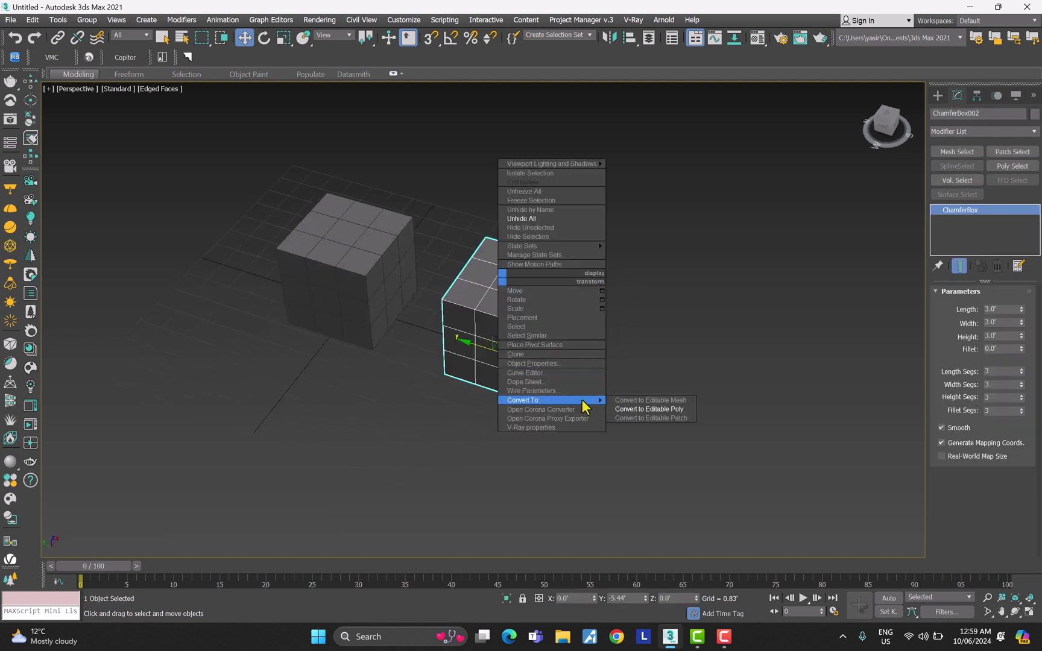
left_click(638, 411)
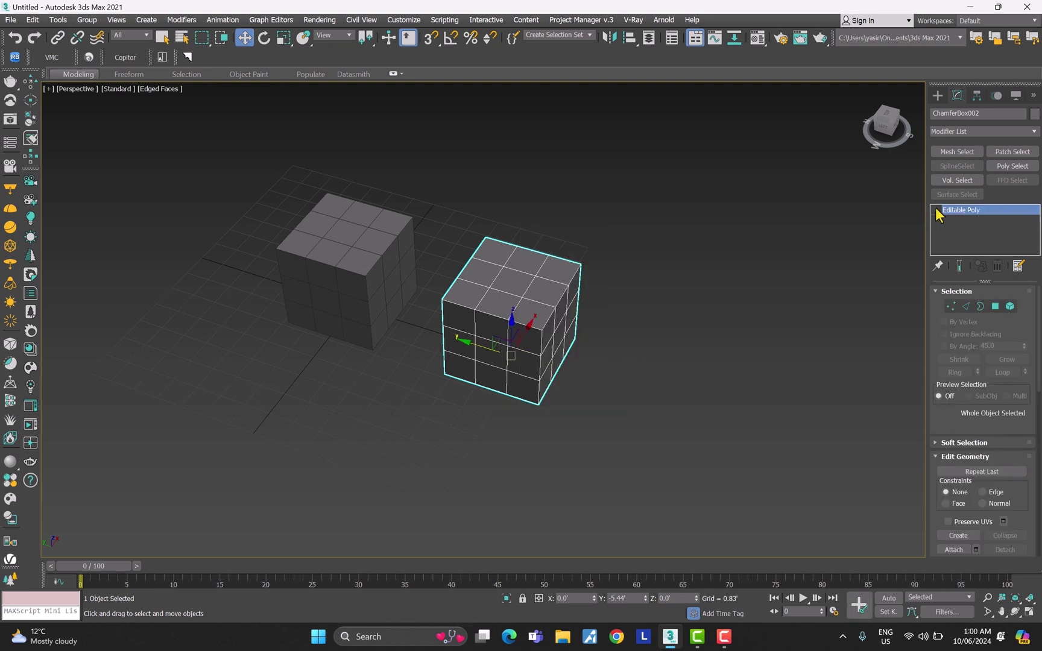
Select an inner vertex on the copied box's front face at Vertex level, and an adjoining edge at Edge level
left_click(936, 210)
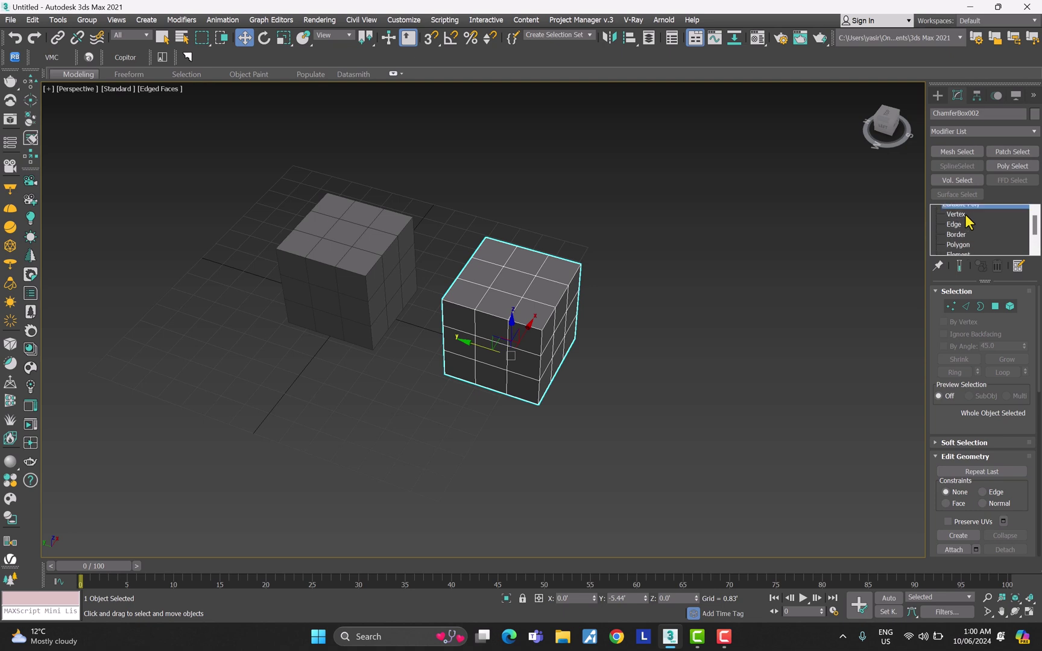
scroll(965, 253, "down", 2)
mouse_move(711, 319)
middle_mouse_down("alt")
mouse_move(716, 297)
mouse_move(719, 310)
middle_mouse_up("alt")
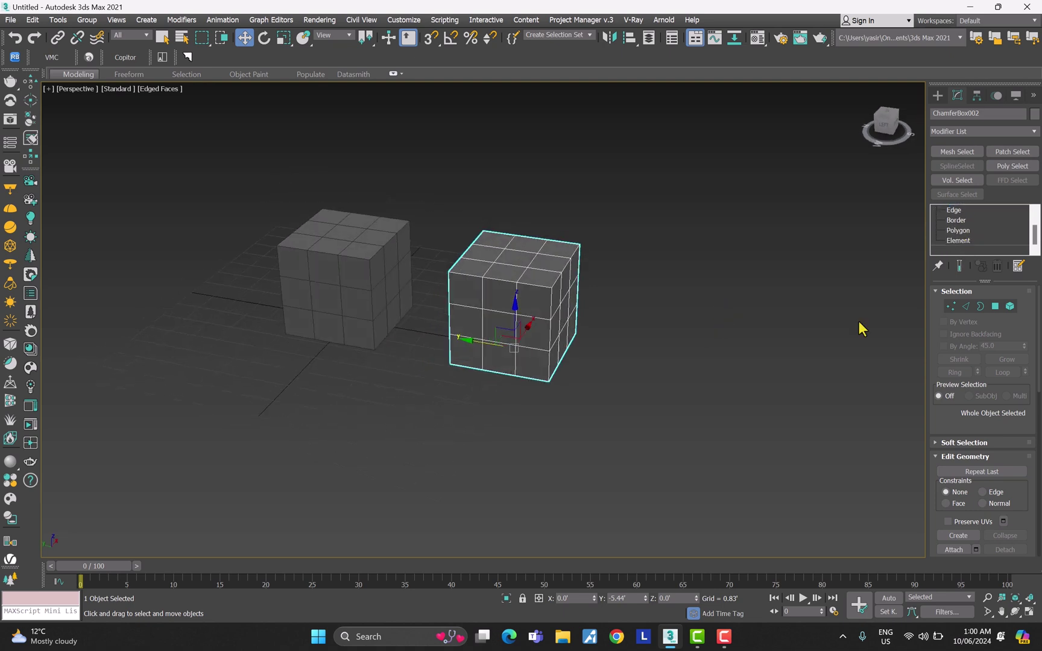
left_click(951, 305)
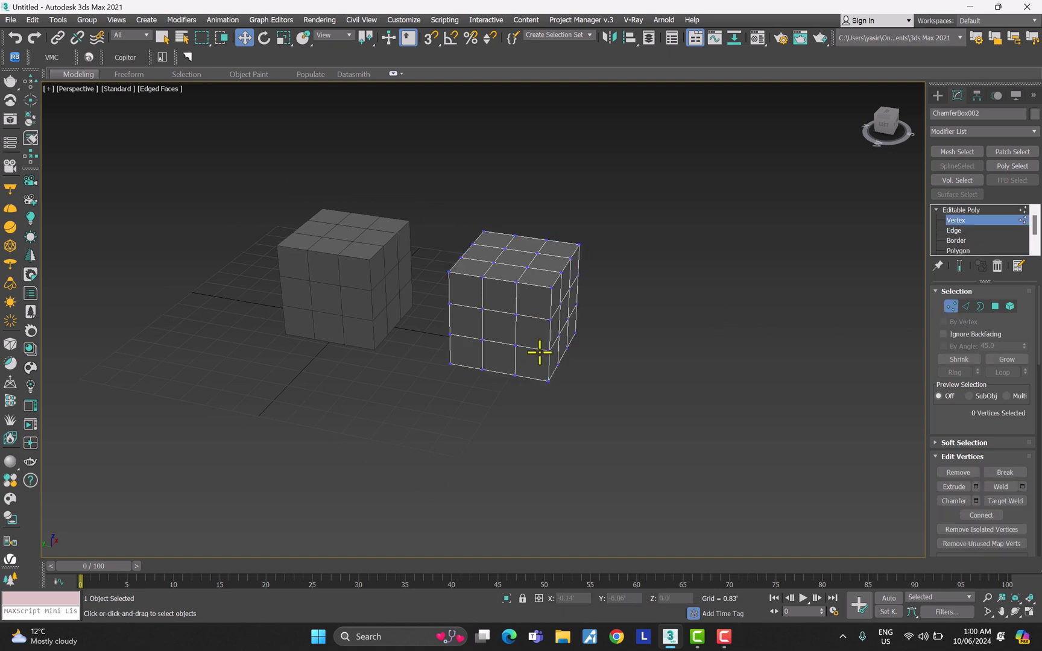
scroll(485, 278, "up", 4)
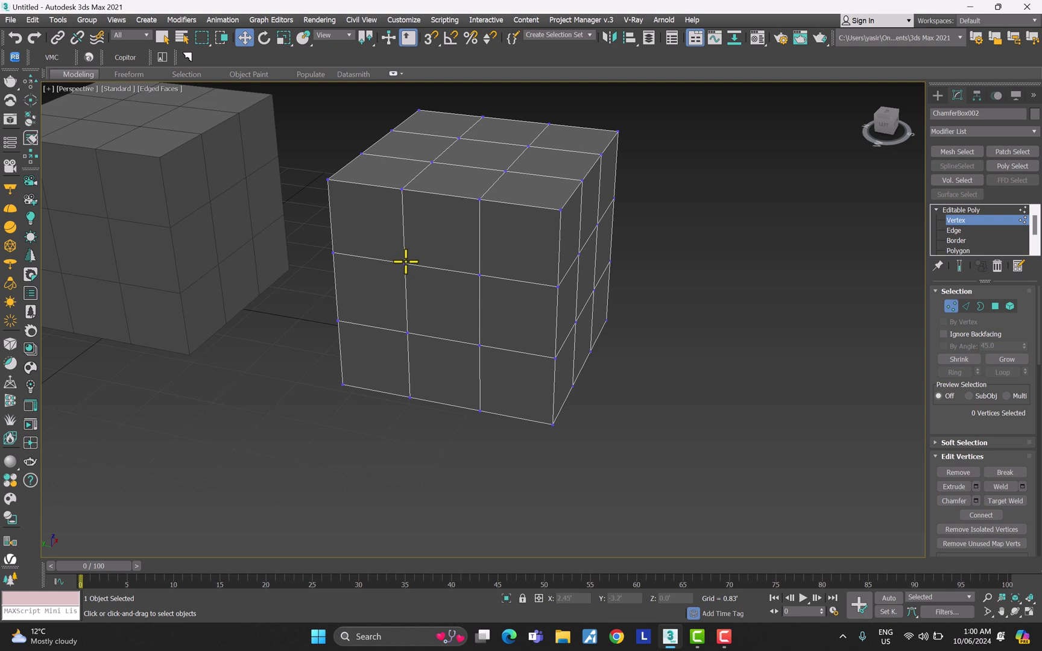
left_click(480, 275)
middle_click_drag(505, 296, 492, 270, "alt")
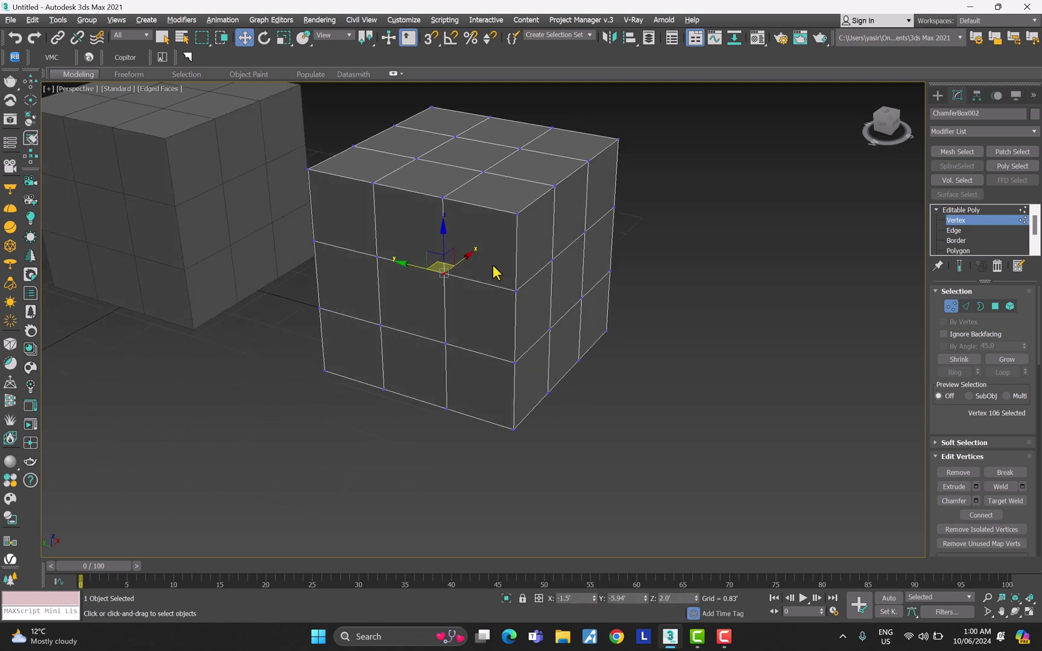
left_click_drag(466, 257, 426, 279)
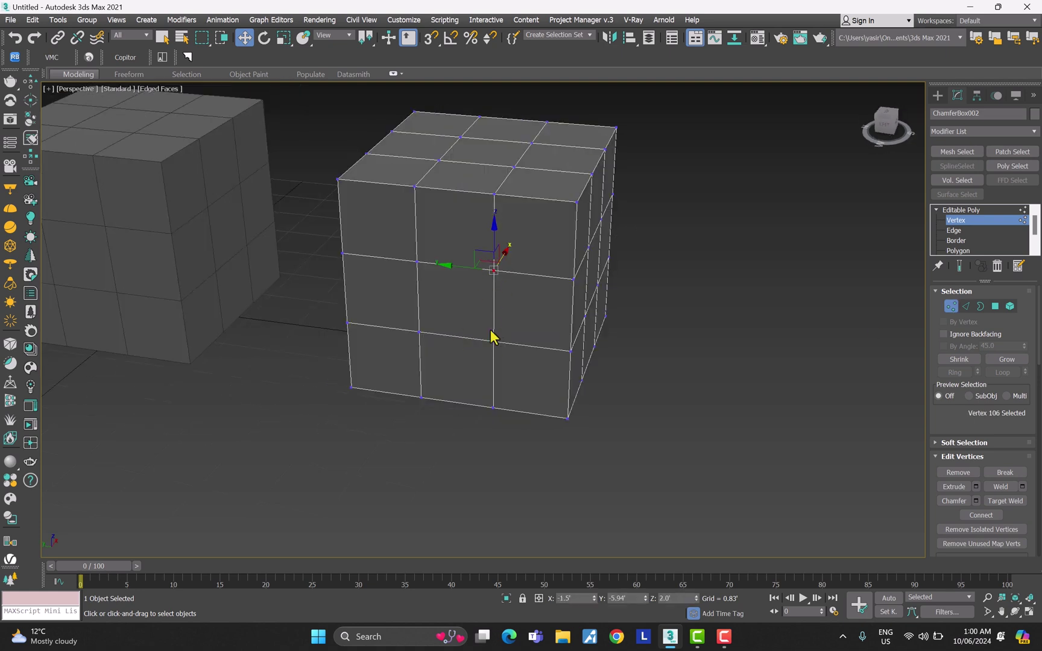
left_click(965, 307)
left_click(458, 265)
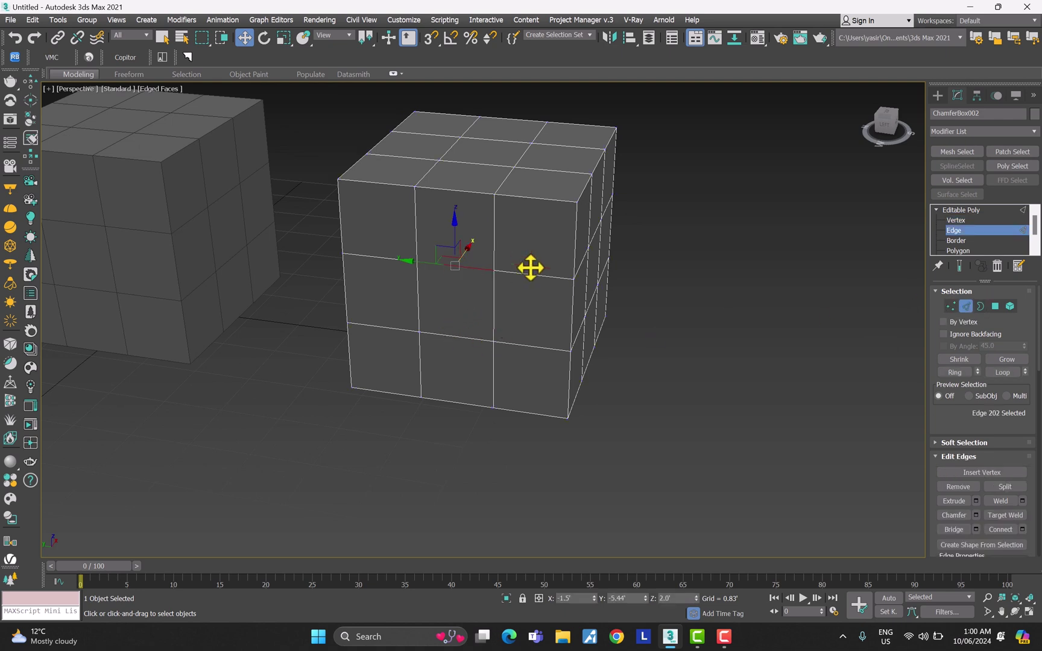
Select individual polygons on the copied box's front face one after another, and leave sub-object editing with the box deselected
key("4")
left_click(458, 249)
left_click(546, 233)
left_click(532, 309)
left_click(465, 302)
left_click(439, 255)
left_click(410, 244)
left_click(440, 235)
left_click(526, 293)
key("4")
left_click(776, 266)
Use 3D snapping and set it to snap to Vertex instead of Grid Points
scroll(717, 271, "down", 3)
middle_click_drag(717, 271, 688, 282, "alt")
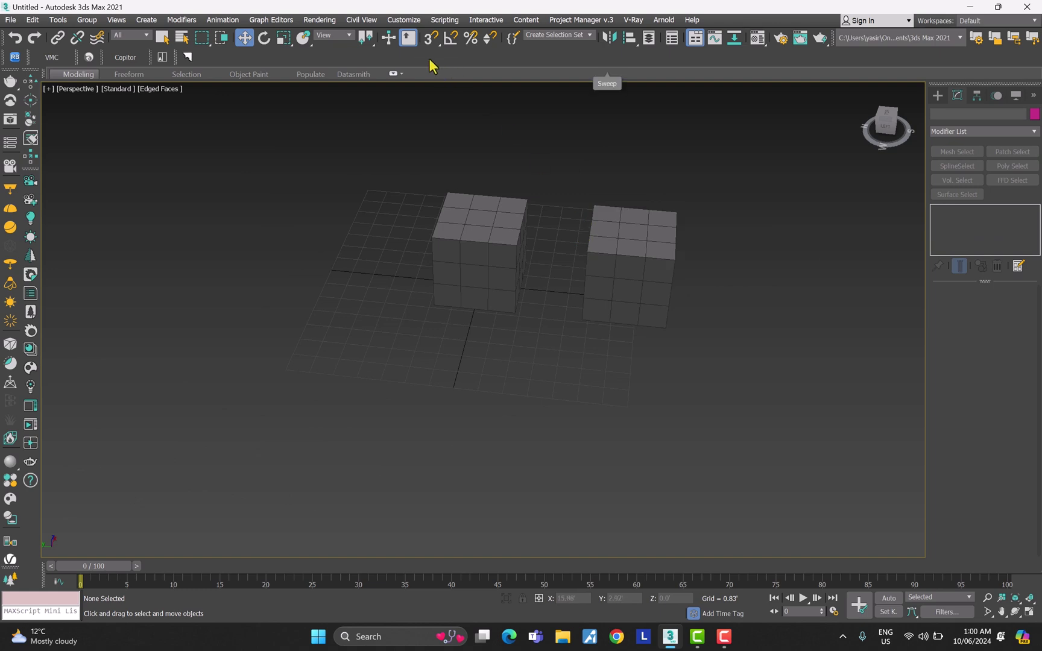
left_click_drag(431, 48, 435, 91)
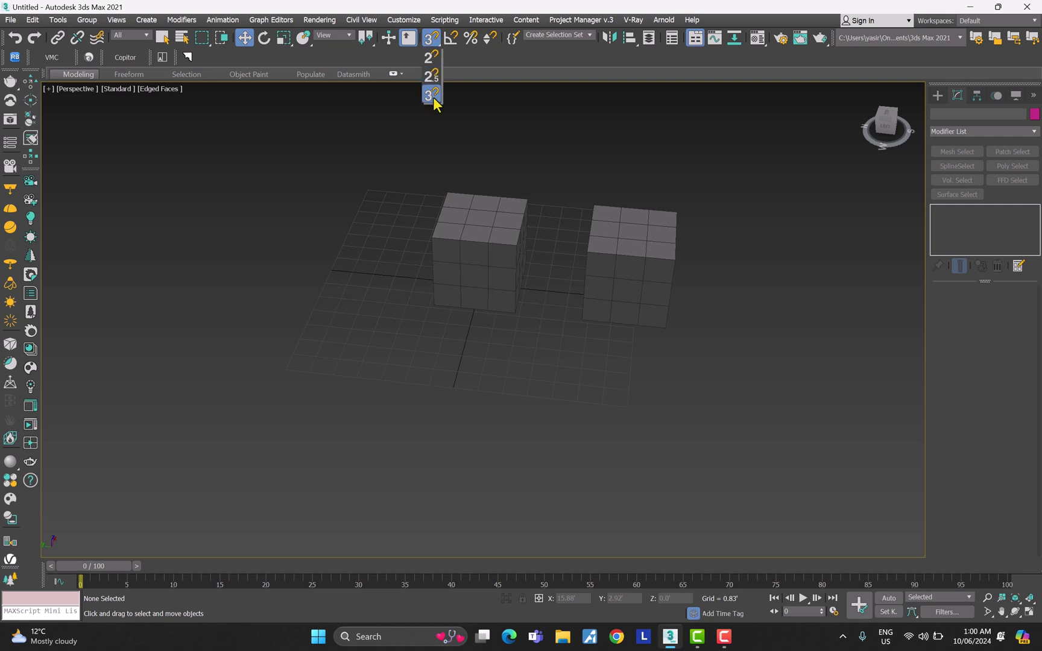
left_click_drag(433, 103, 434, 102)
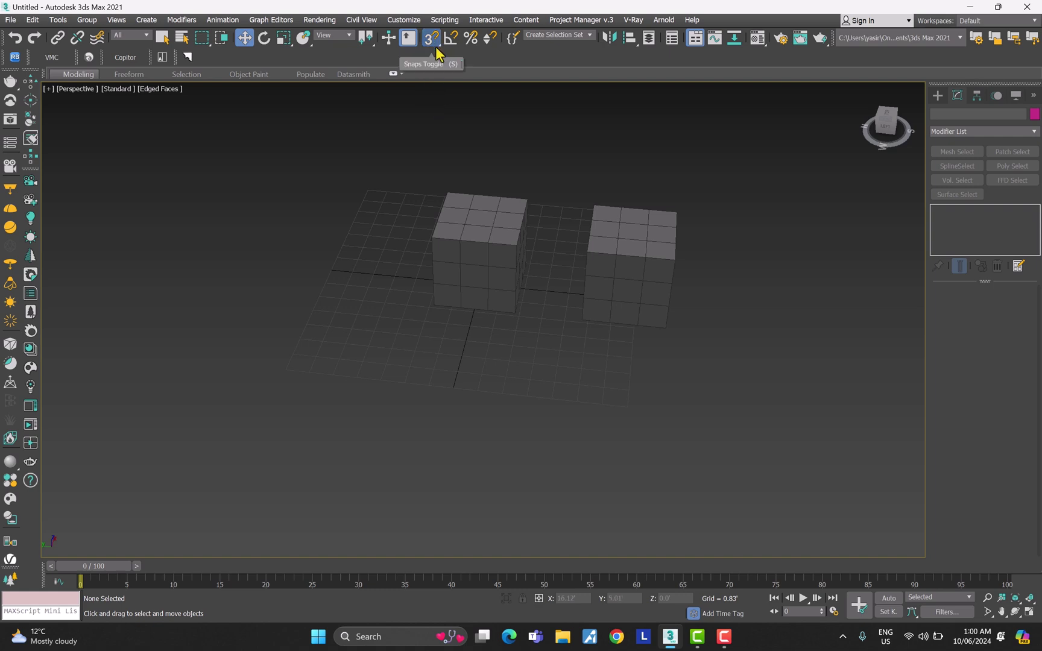
middle_click_drag(587, 142, 549, 147)
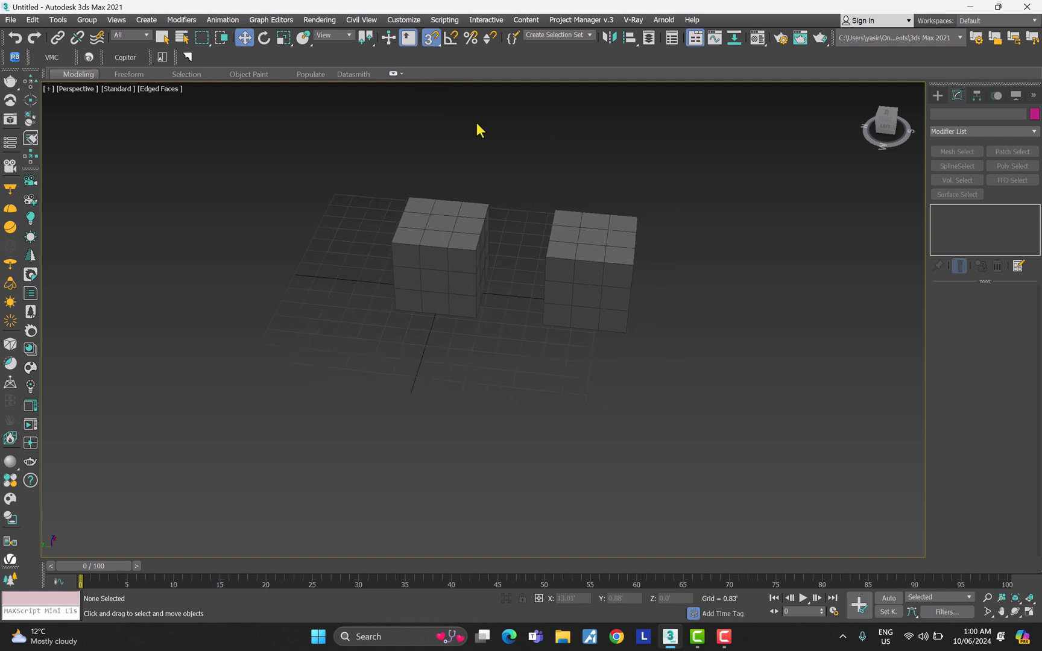
right_click(434, 38)
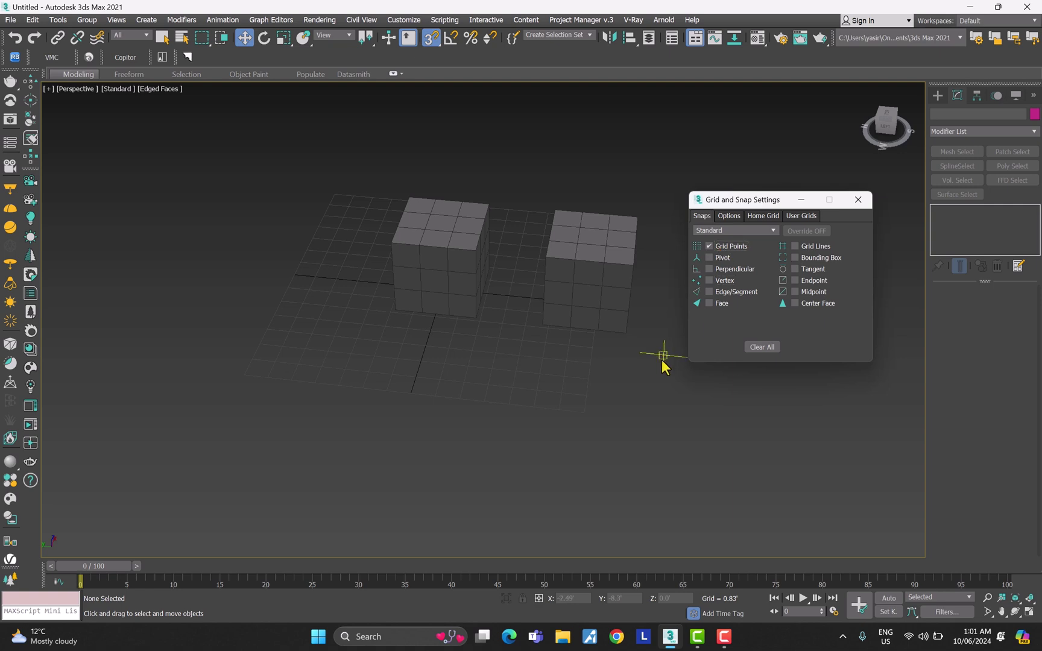
left_click(714, 282)
key("Escape")
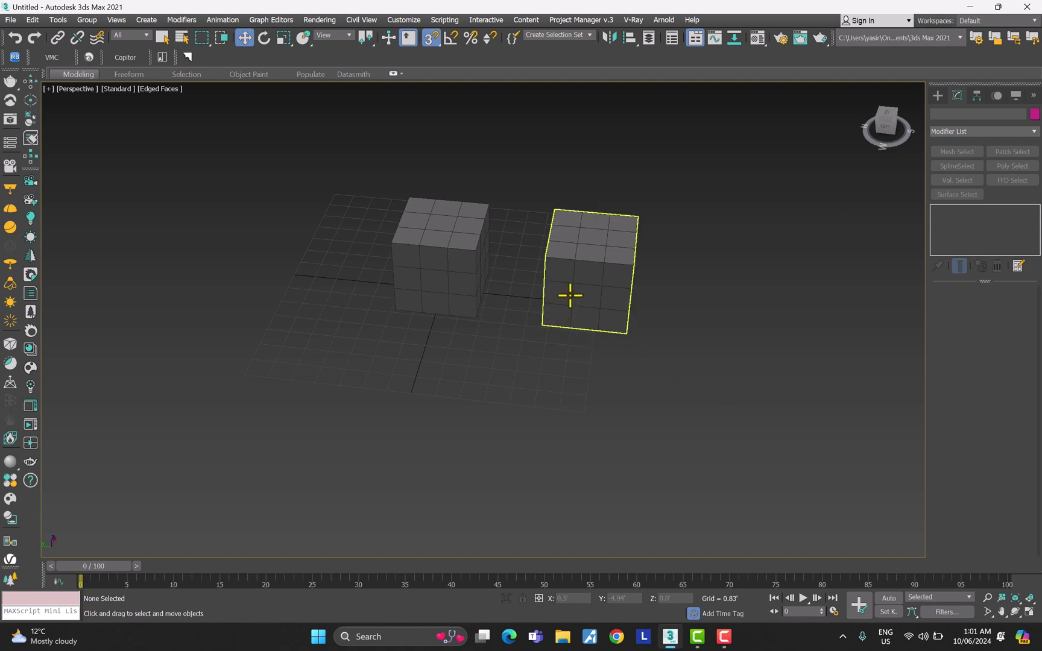
Move the copied box by its lower corner vertex, snapping it flush against the original box's matching corner, and deselect it
left_click_drag(625, 335, 576, 413)
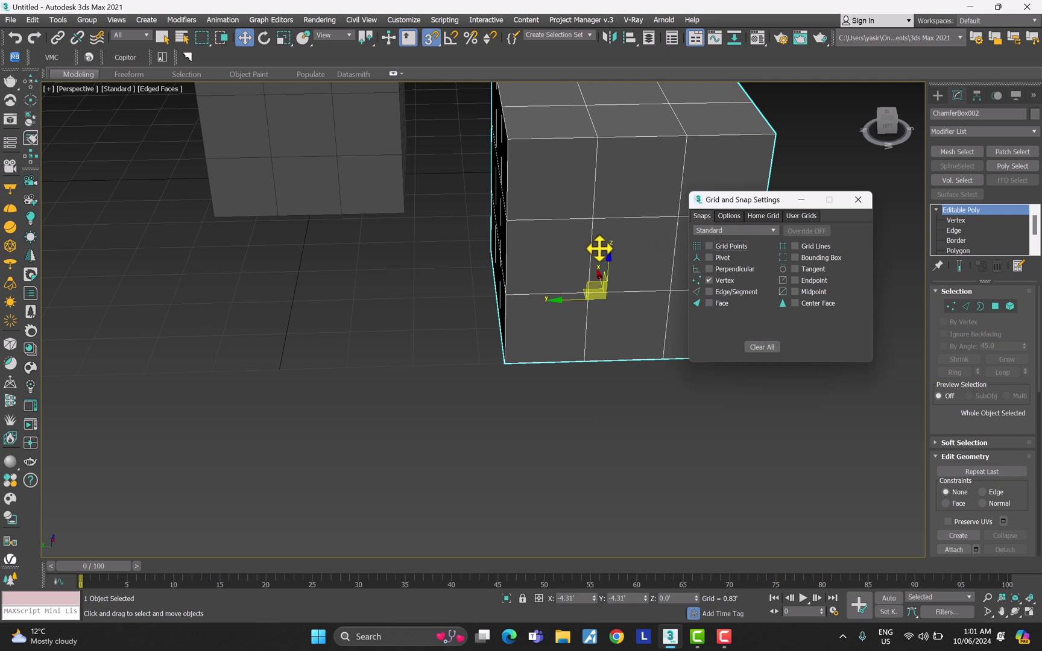
scroll(599, 248, "down", 5)
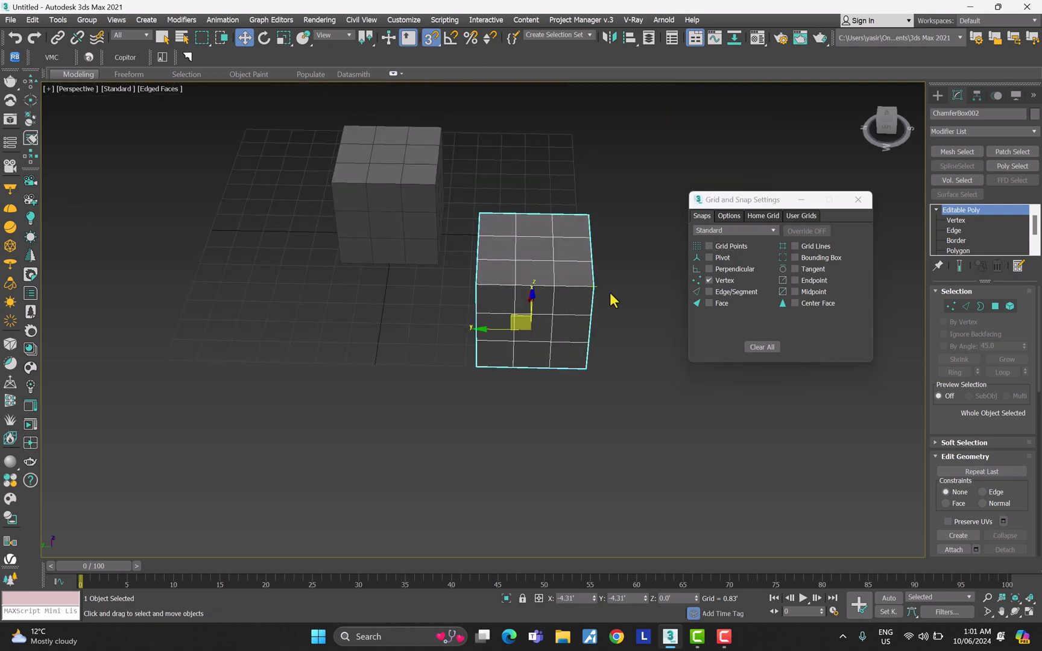
left_click(858, 199)
left_click_drag(476, 366, 428, 263)
middle_click_drag(444, 310, 437, 403, "alt")
scroll(428, 244, "up", 6)
left_click_drag(433, 396, 457, 381)
scroll(468, 393, "down", 5)
middle_click_drag(594, 436, 482, 402, "alt")
left_click(589, 361)
middle_click_drag(616, 365, 616, 358, "alt")
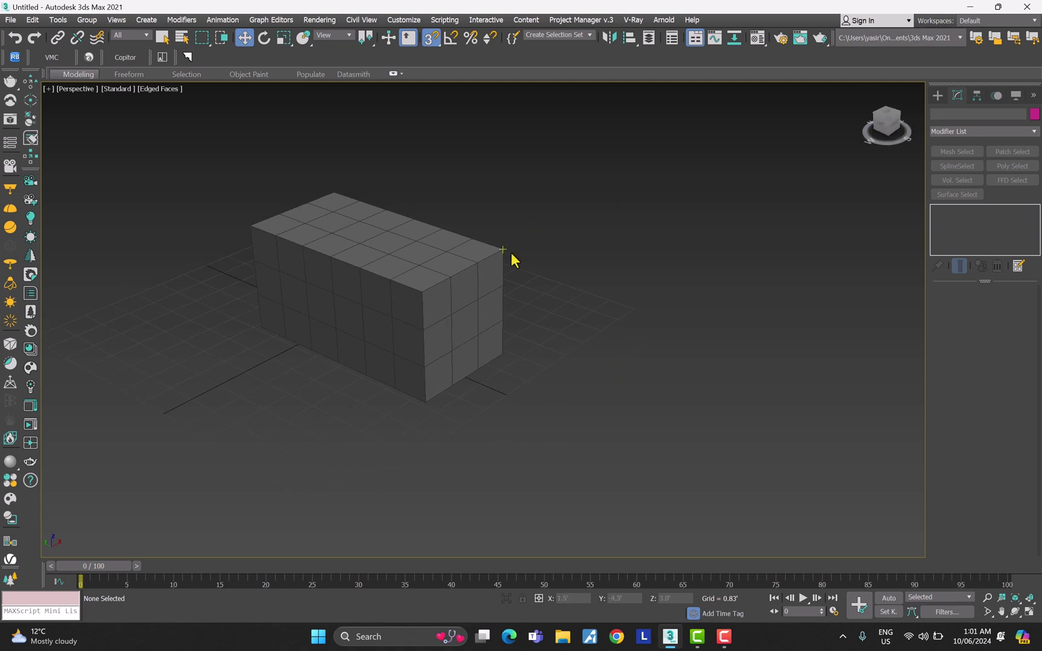
Create a 1.0' by 1.0' AutoGrid box snapped to the middle polygon of the joined boxes' end face, extend it outward, and delete it
left_click(938, 96)
left_click(957, 168)
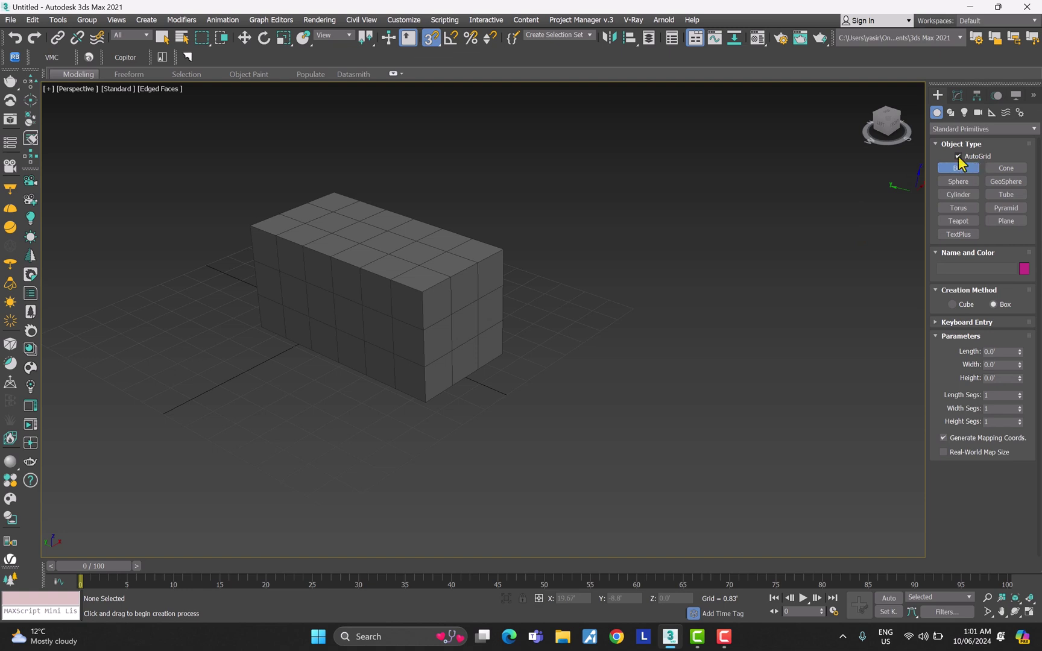
scroll(456, 309, "up", 5)
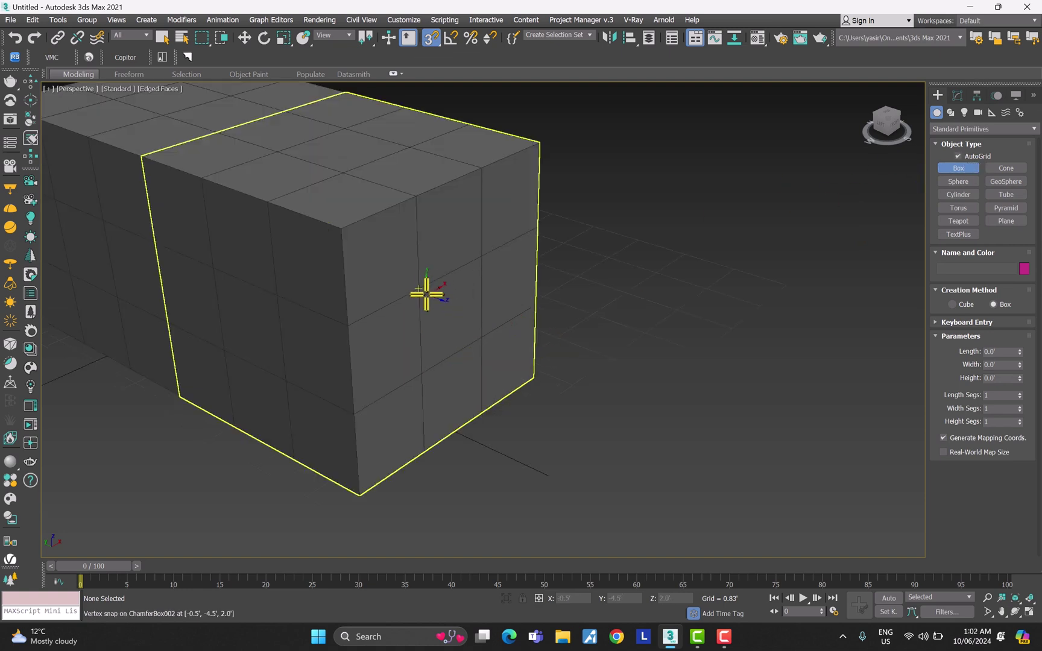
left_click_drag(425, 291, 481, 331)
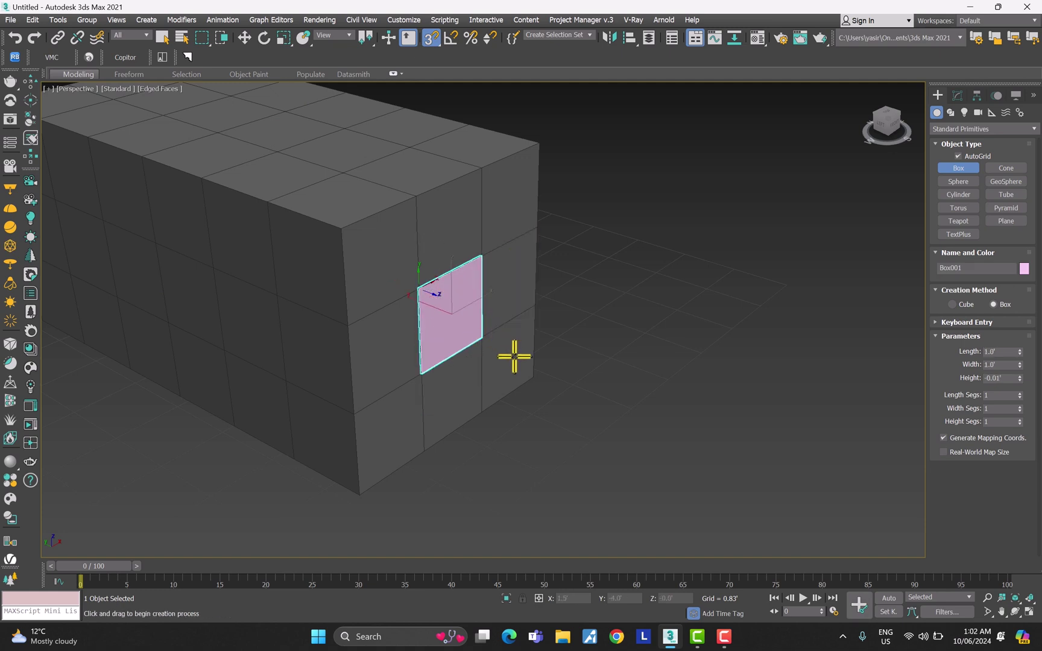
left_click(715, 442)
right_click(742, 398)
middle_click_drag(742, 398, 769, 395, "alt")
middle_click_drag(433, 332, 554, 301, "alt")
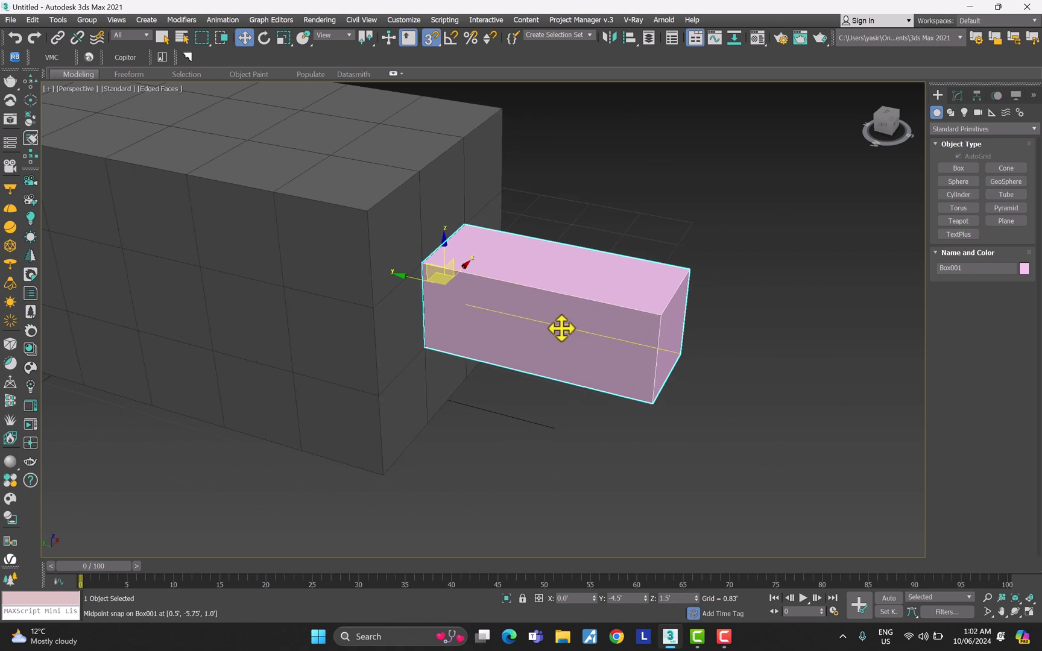
key("Delete")
Enable Bounding Box snapping alongside Vertex and close the snap settings
right_click(430, 37)
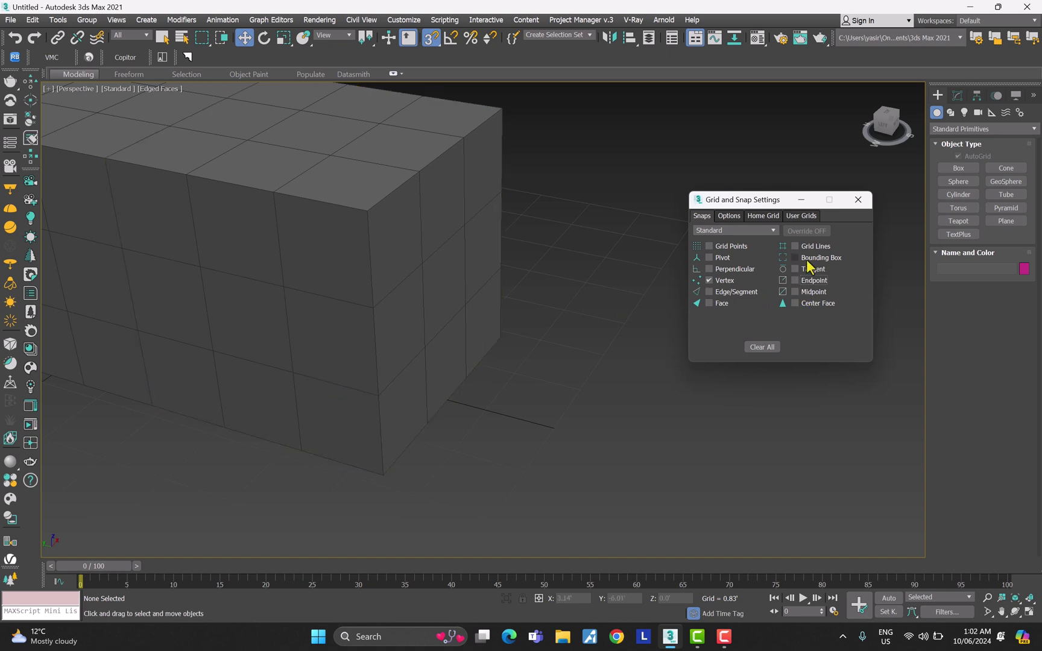
left_click(857, 199)
scroll(528, 302, "down", 5)
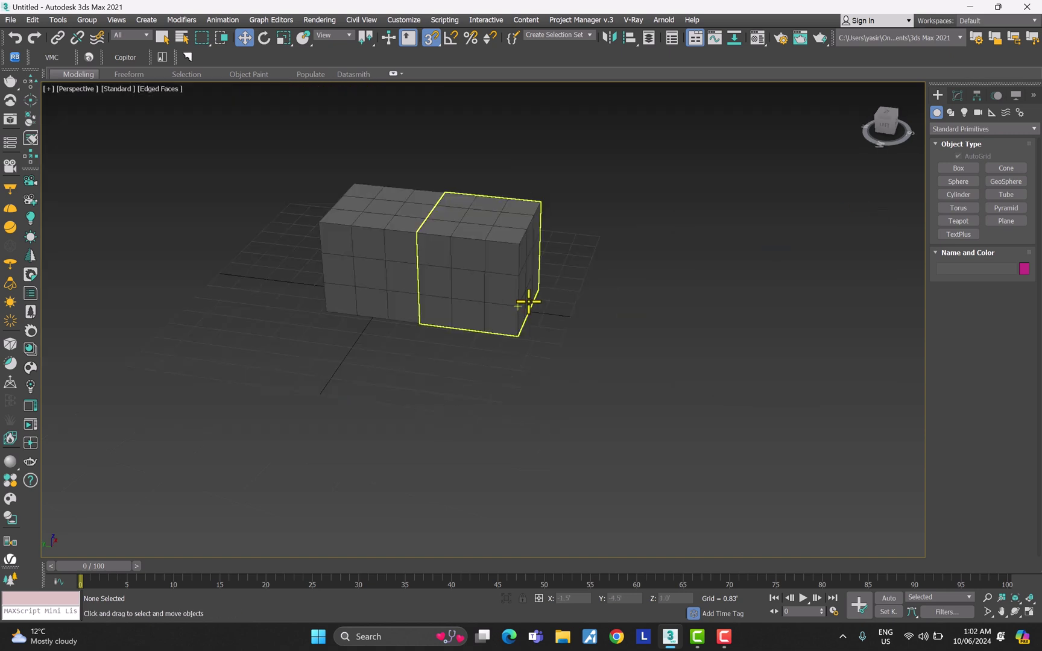
Create a teapot on the grid beside the joined boxes and deselect it
left_click(958, 221)
left_click_drag(641, 307, 662, 328)
right_click(678, 348)
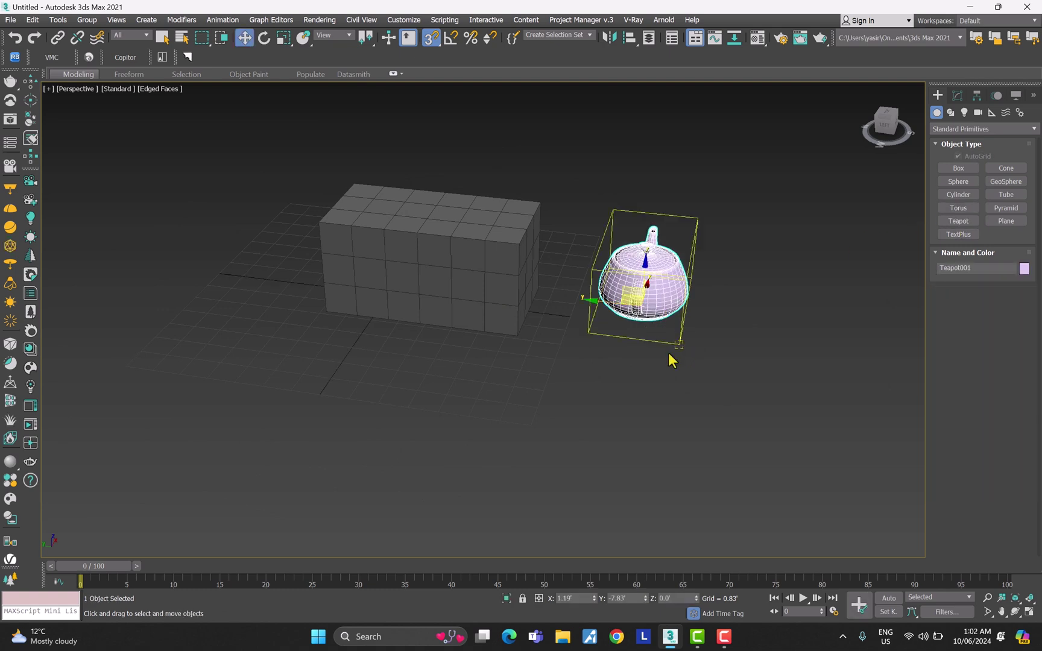
left_click(668, 355)
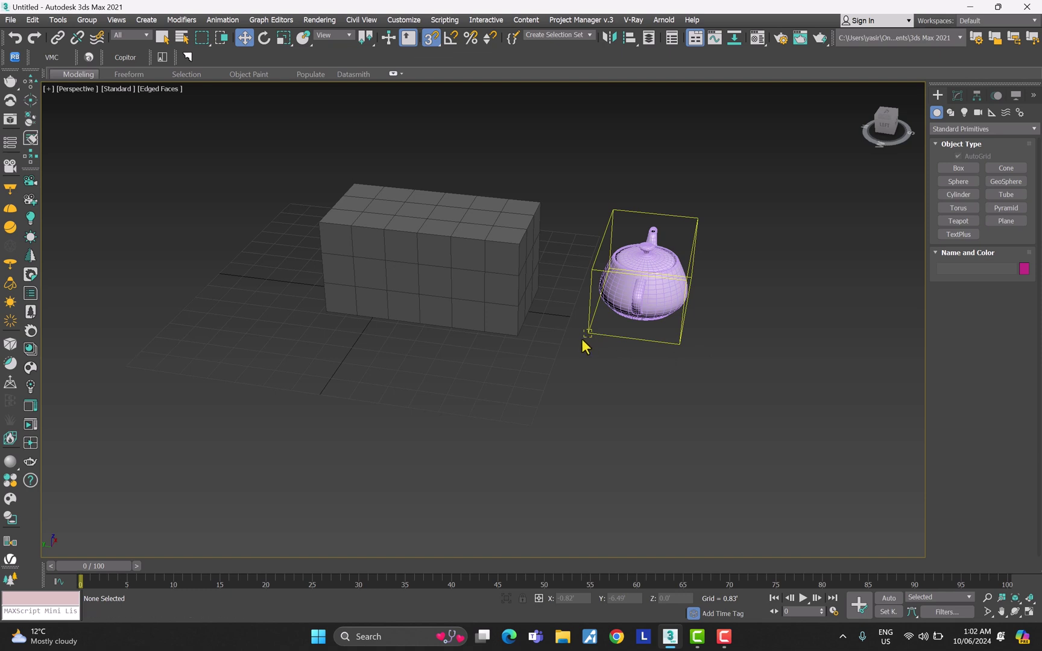
Move the copied box by its lower corner vertex, snapping it to the nearest bottom corner of the teapot's bounding box
left_click(516, 319)
left_click(516, 338)
left_click(517, 335)
left_click_drag(517, 336, 591, 330)
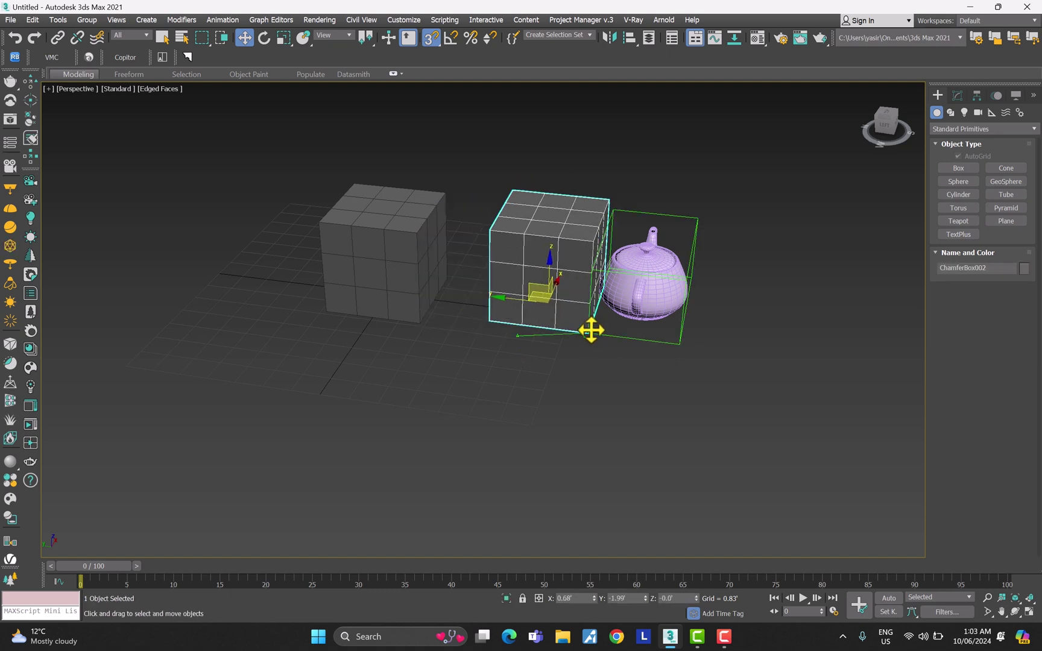
middle_click_drag(635, 407, 583, 364, "alt")
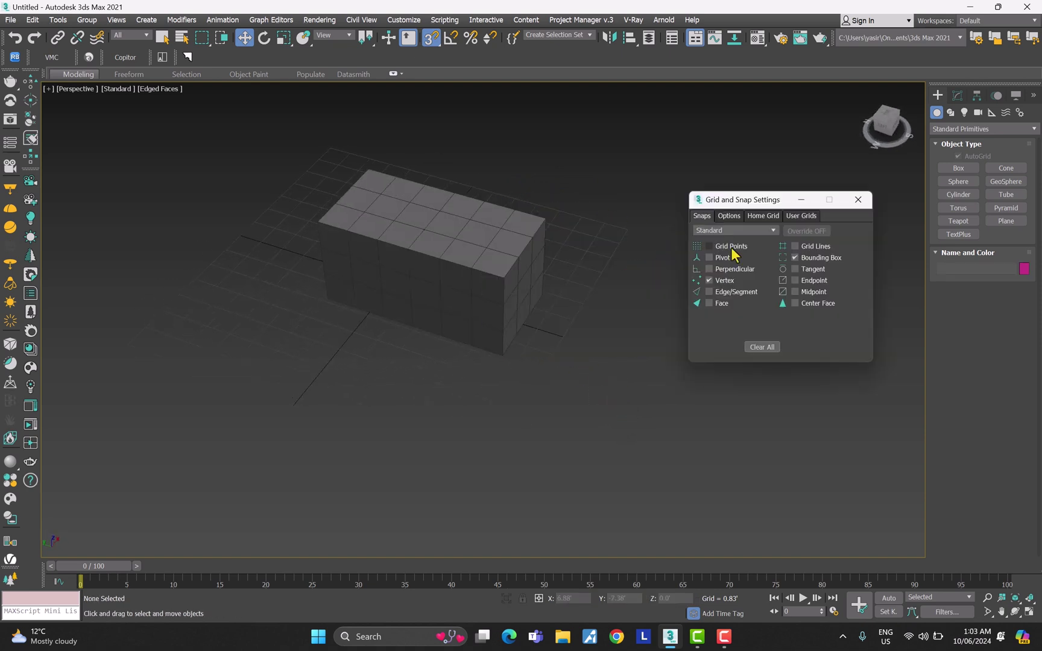
Set the snap angle to 45 degrees in the snap options, close the settings and turn on Angle Snap
left_click(729, 216)
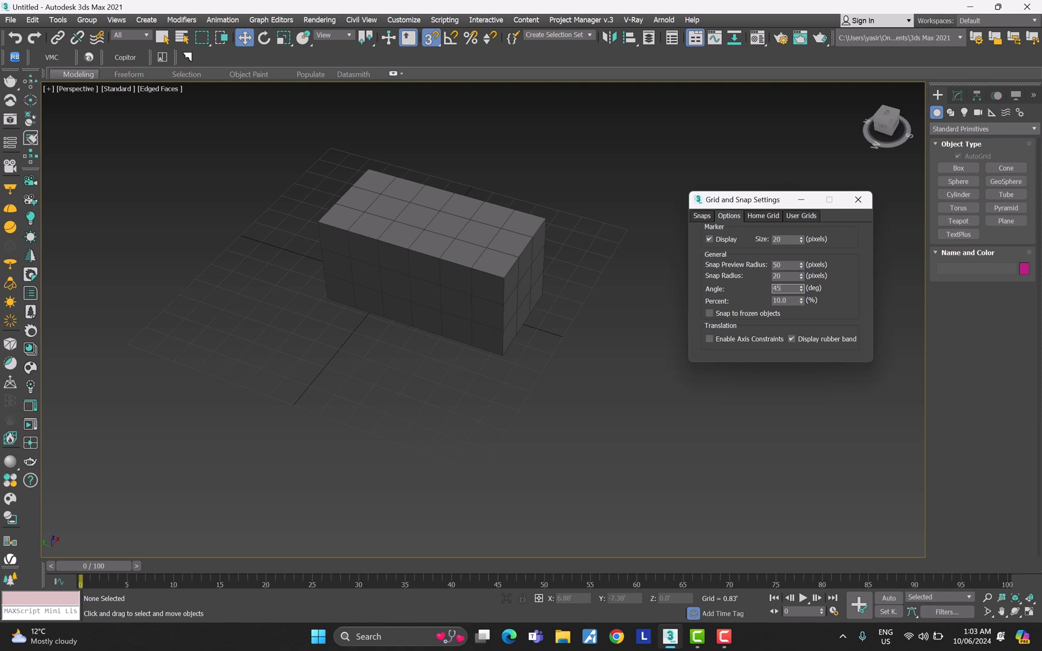
left_click(857, 200)
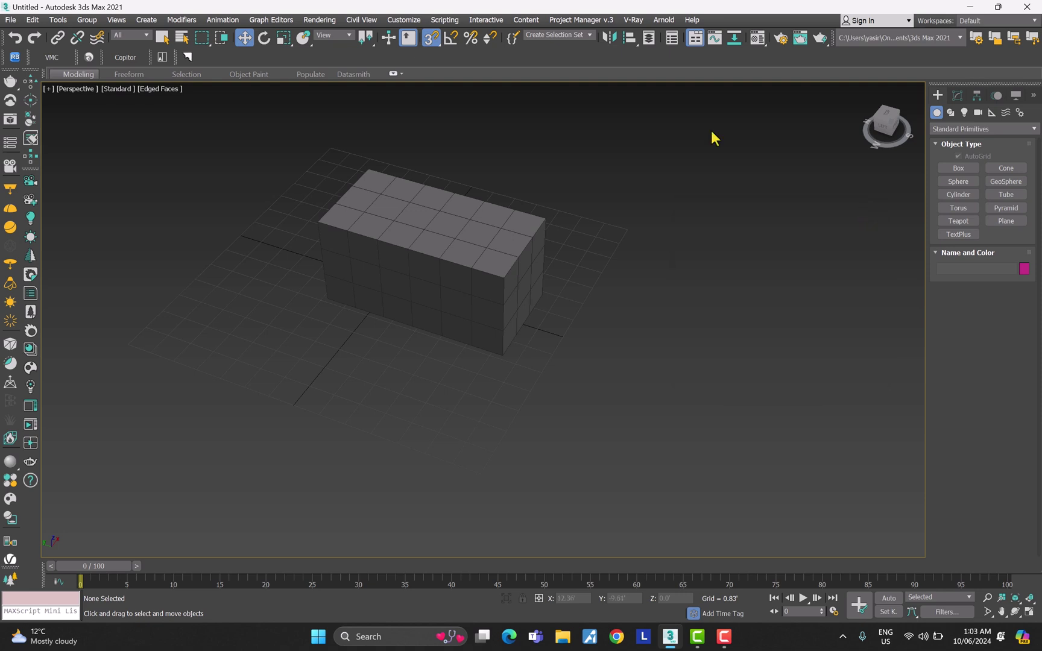
left_click(454, 45)
Turn off 3D snapping and try rotating the copied box with Angle Snap, cancelling the rotation and returning to the Move tool
key("e")
left_click(491, 325)
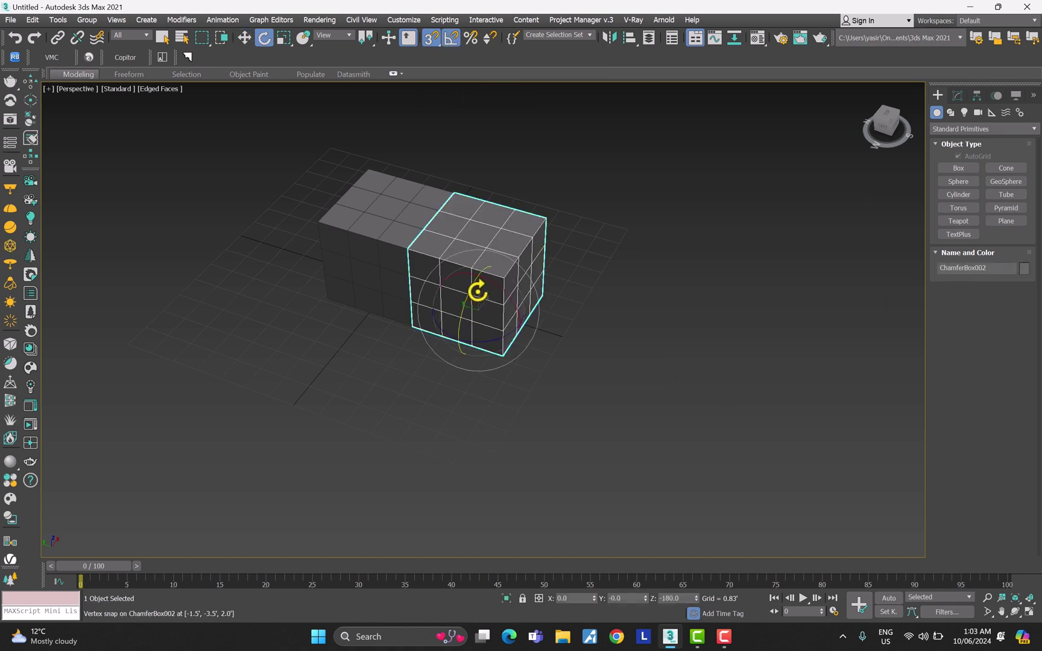
key("s")
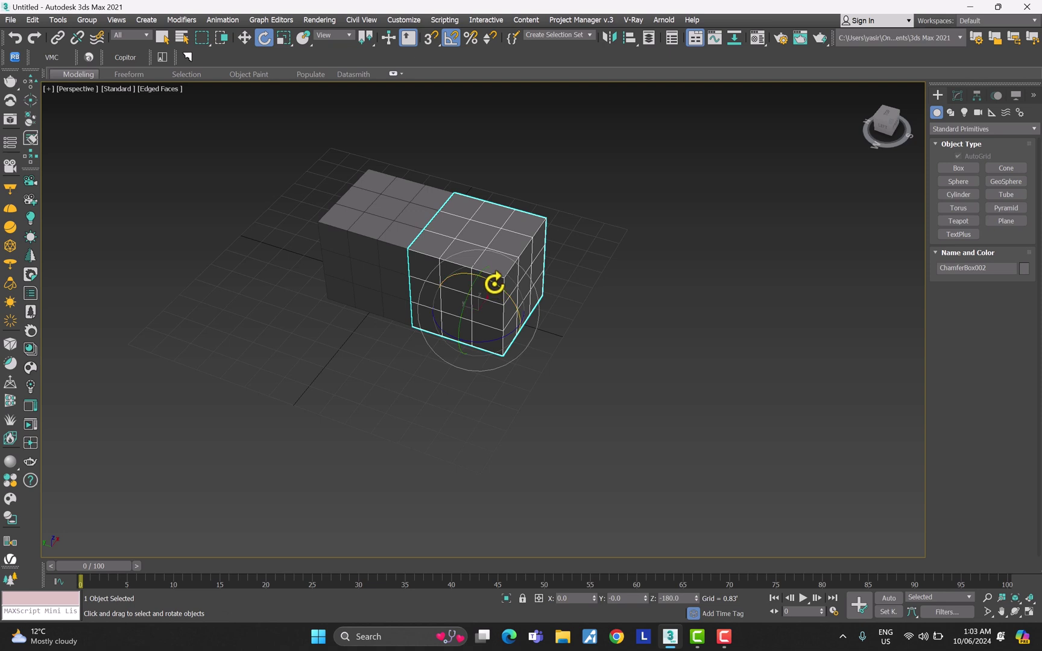
left_click_drag(494, 284, 470, 351)
right_click(523, 311)
right_click(469, 351)
middle_click_drag(474, 248, 600, 354, "alt")
key("w")
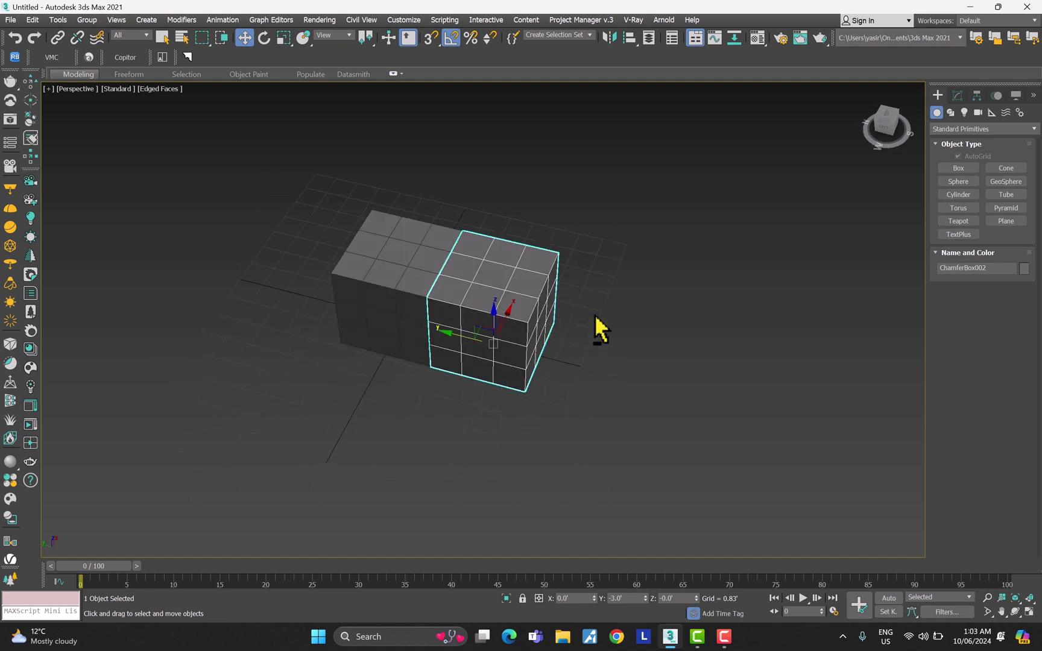
Set the snap percentage to 50%, close the snap settings and turn on Percent Snap
right_click(451, 40)
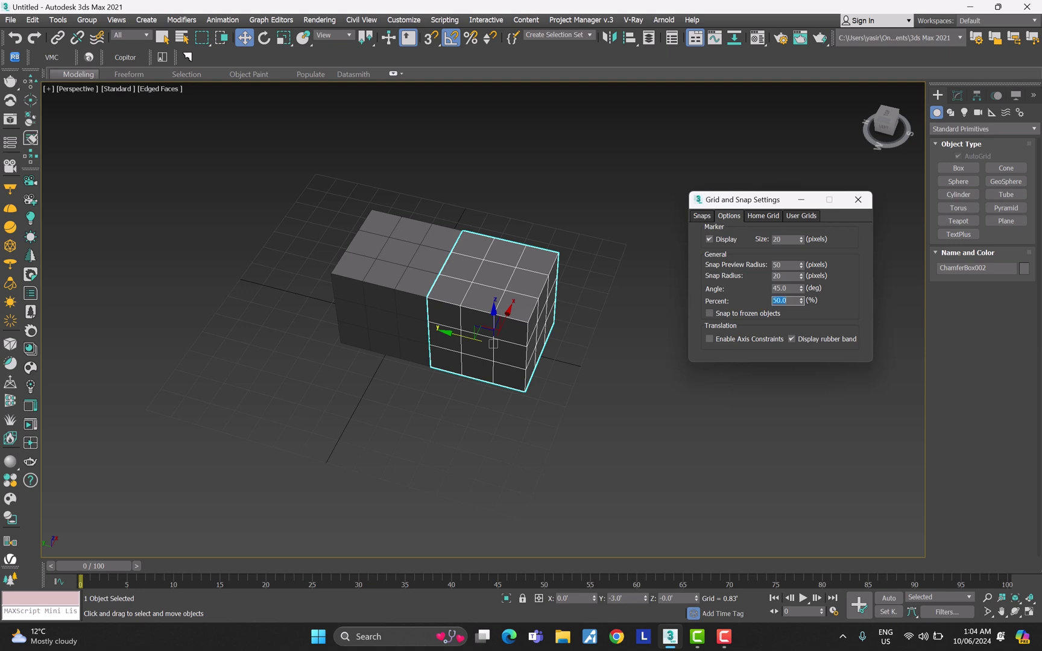
left_click(858, 200)
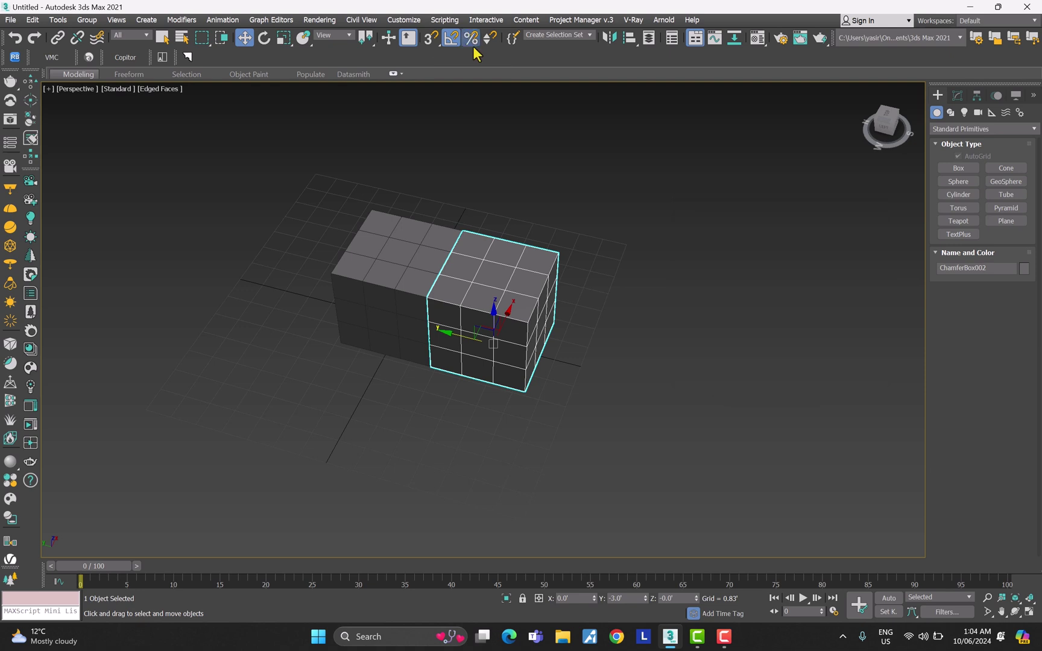
left_click(471, 39)
Move the copied box about 3' away from the original along Y and activate uniform scaling
left_click_drag(449, 334, 549, 342)
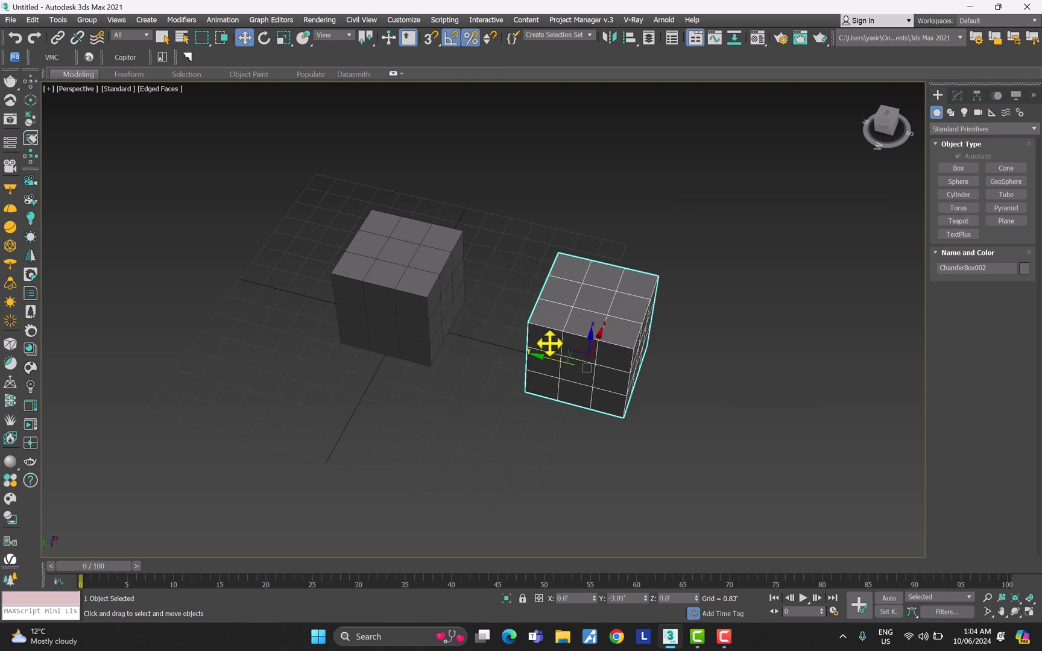
key("r")
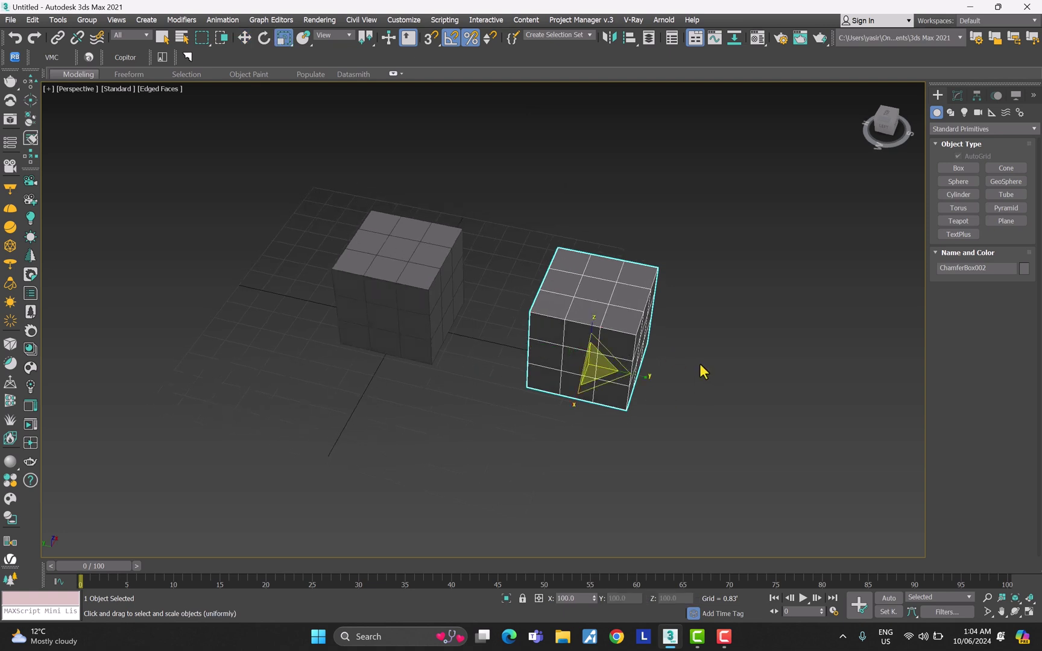
middle_click_drag(709, 397, 648, 396, "alt")
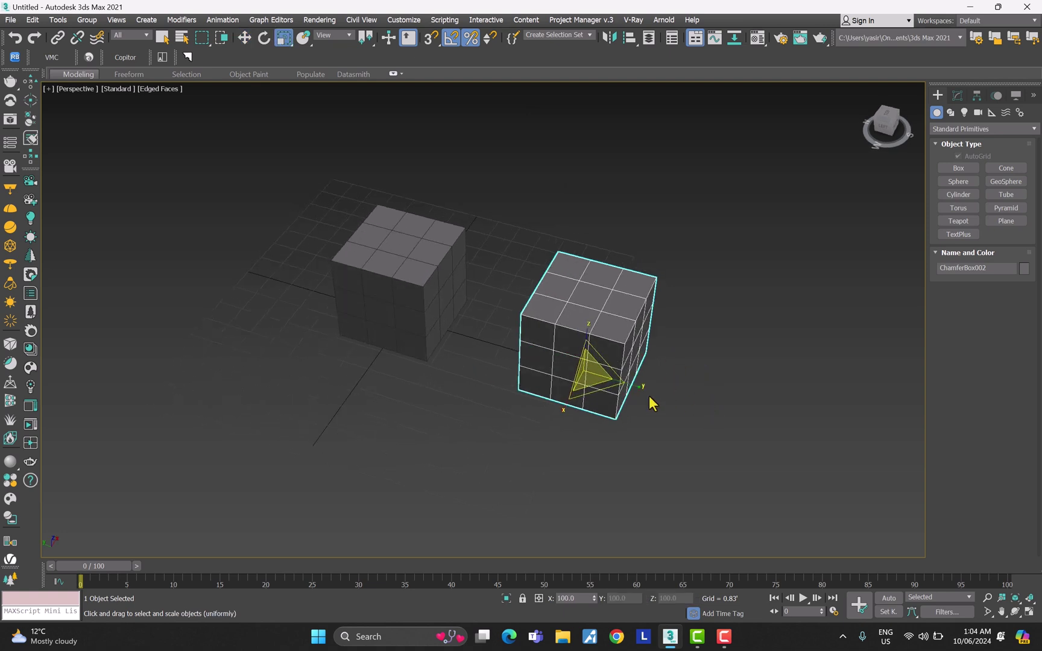
Turn off Percent Snap and switch from scaling back to the Move tool
left_click(471, 39)
left_click_drag(551, 282, 569, 367)
key("w")
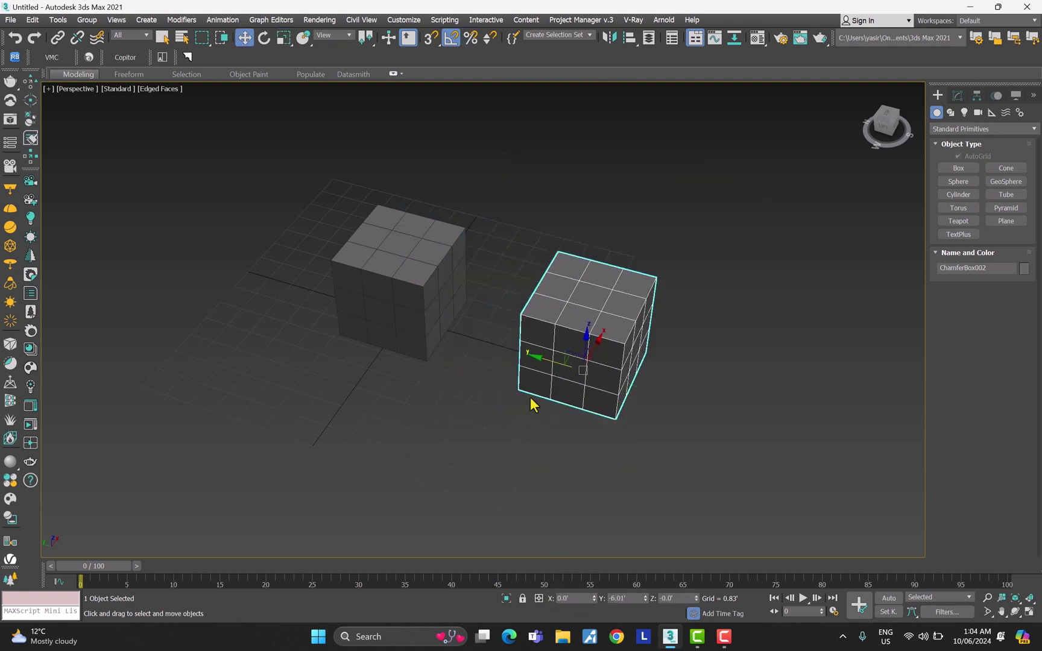
Open the snap options, move the copied box slightly farther along Y, and turn 3D snapping back on
right_click(450, 38)
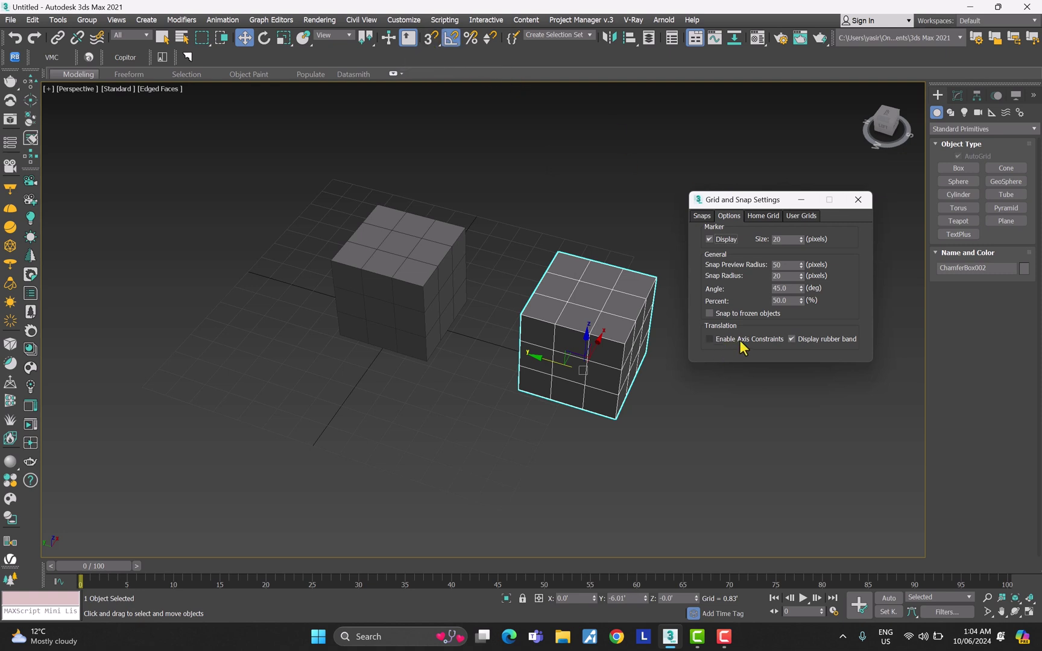
middle_click_drag(752, 422, 669, 431)
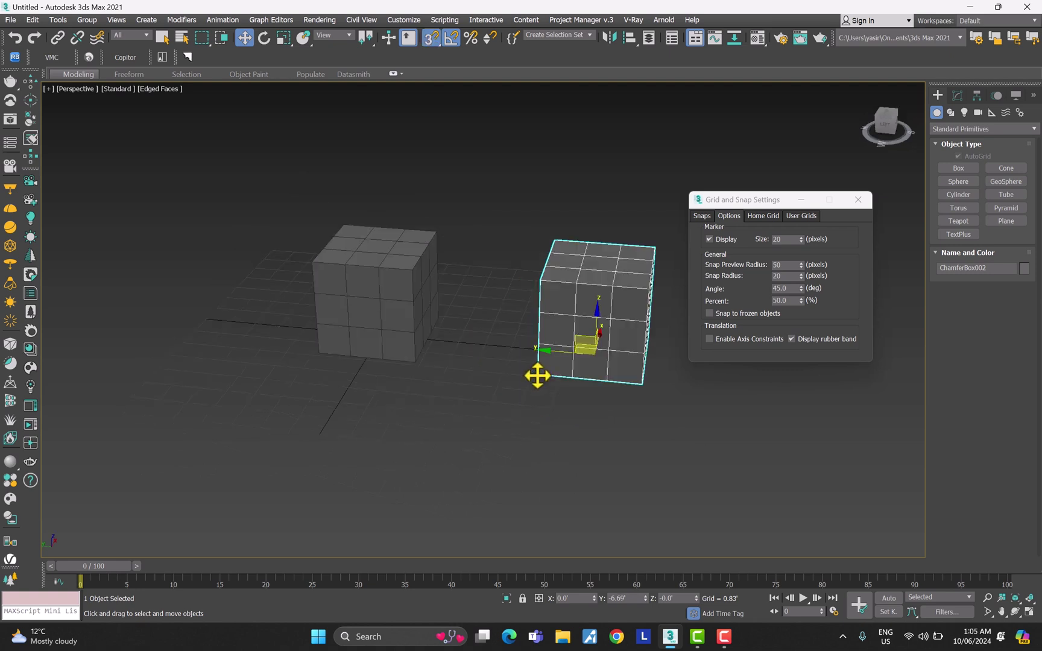
left_click_drag(537, 376, 563, 347)
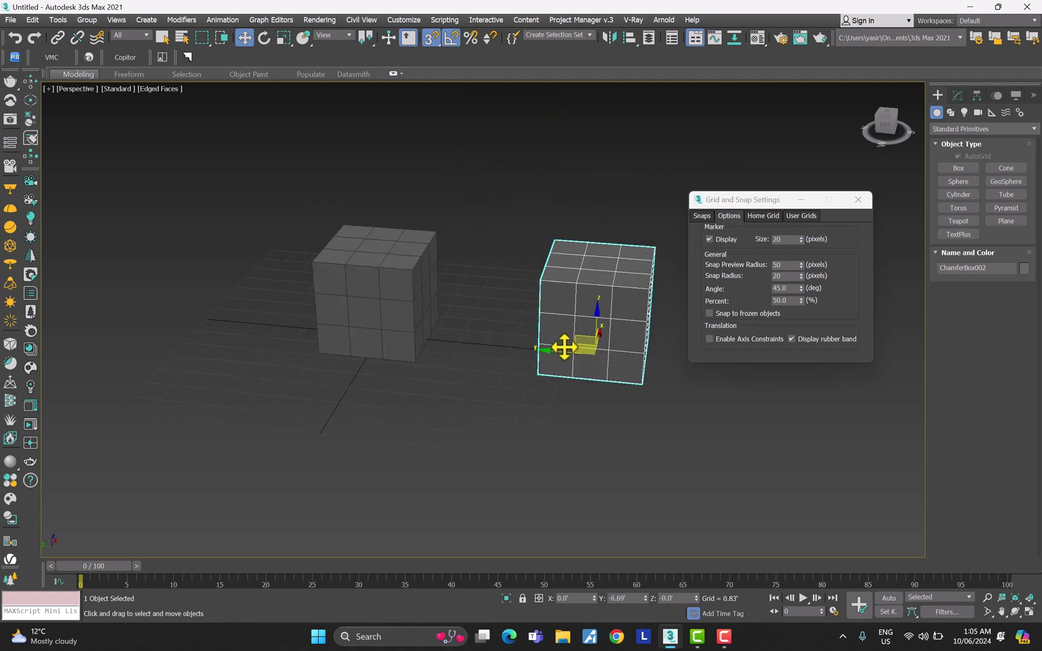
Enable Axis Constraints for snapping and try moving the copied box from its lower corner vertices
left_click(709, 339)
left_click_drag(540, 374, 555, 351)
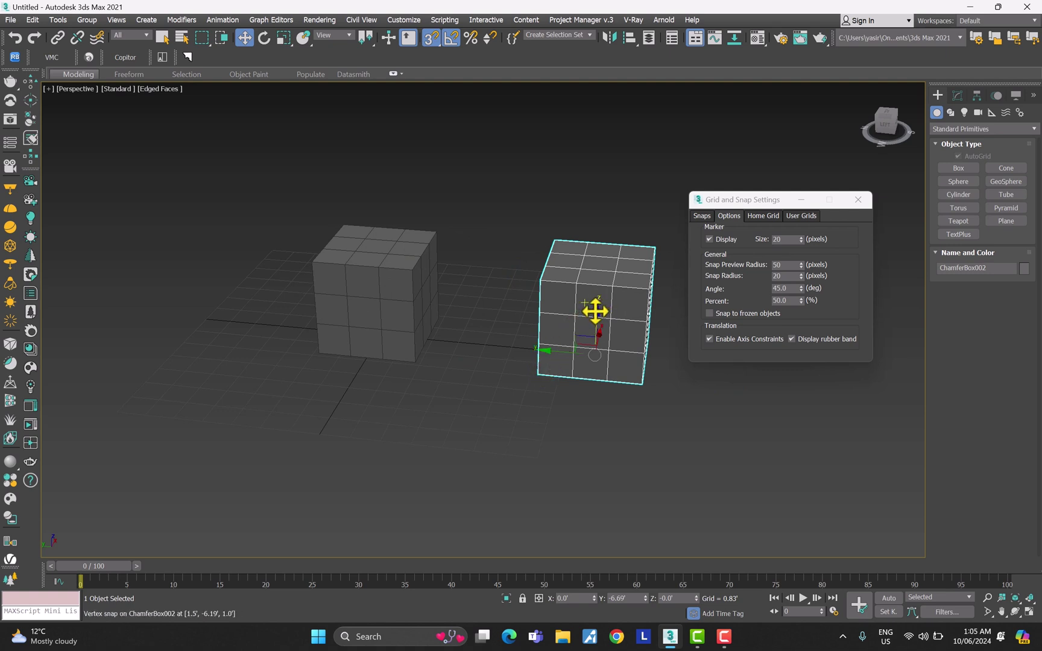
left_click_drag(640, 386, 616, 370)
middle_click_drag(616, 371, 558, 387, "alt")
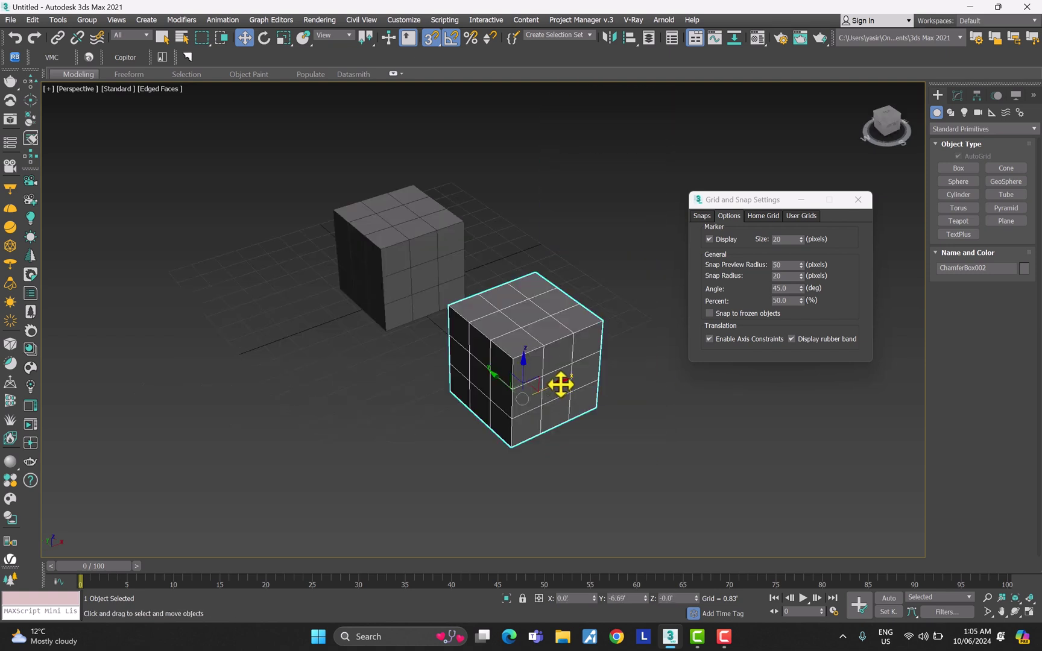
Try axis-constrained vertex moves on the copied box, undo them, and remove the copy so only the original box is left
left_click_drag(511, 447, 559, 341)
key("ctrl+z")
middle_click_drag(513, 369, 555, 373, "alt")
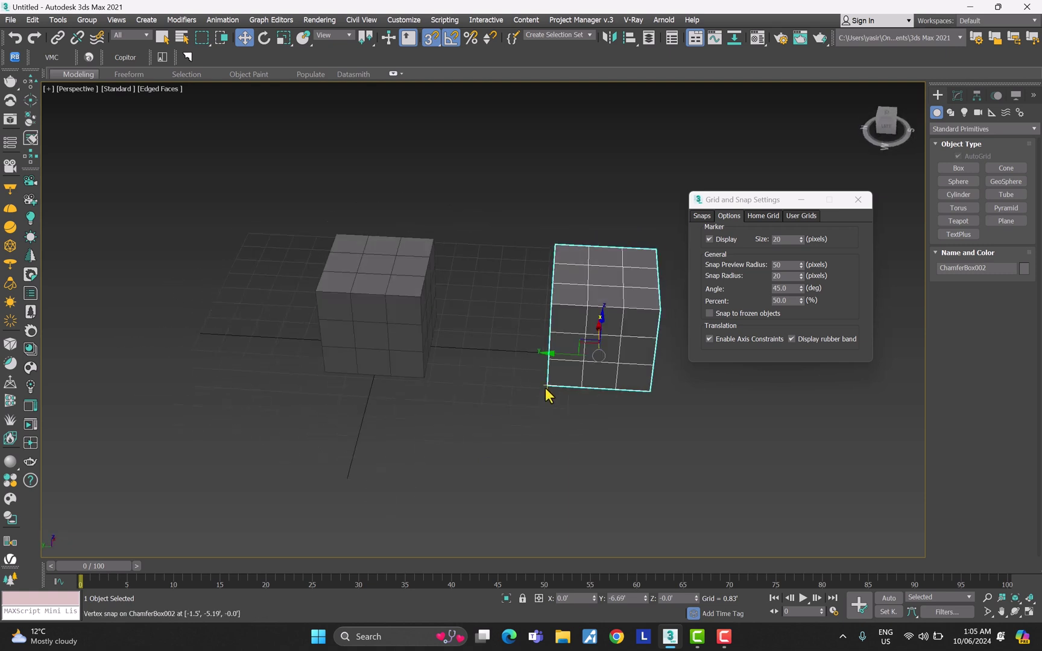
key("ctrl+z")
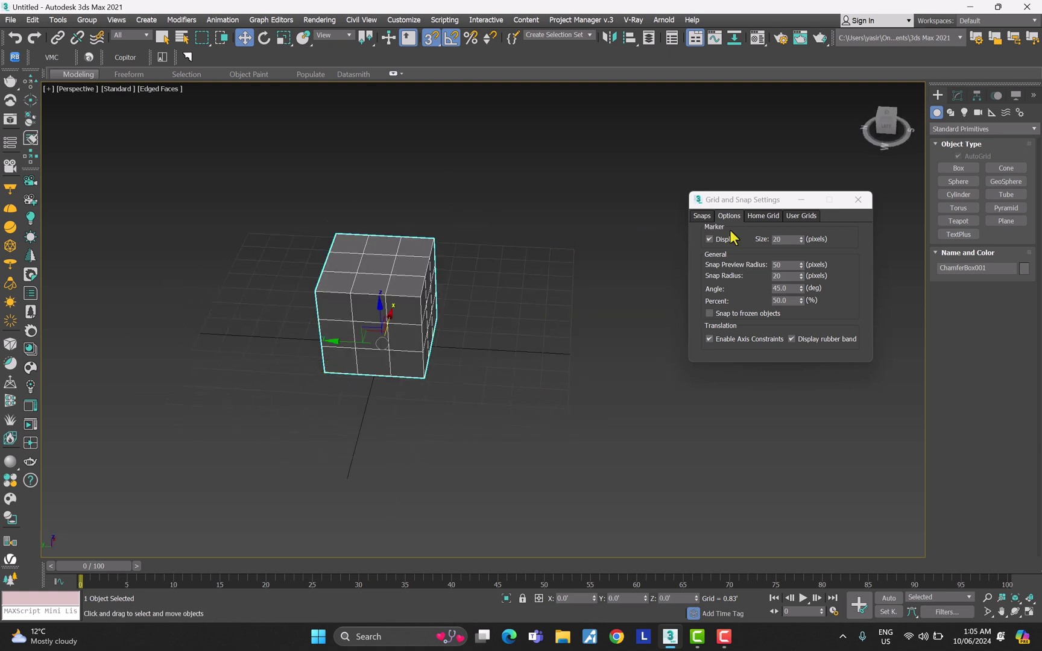
Disable Bounding Box snapping, check the snap options and close the snap settings
left_click(701, 216)
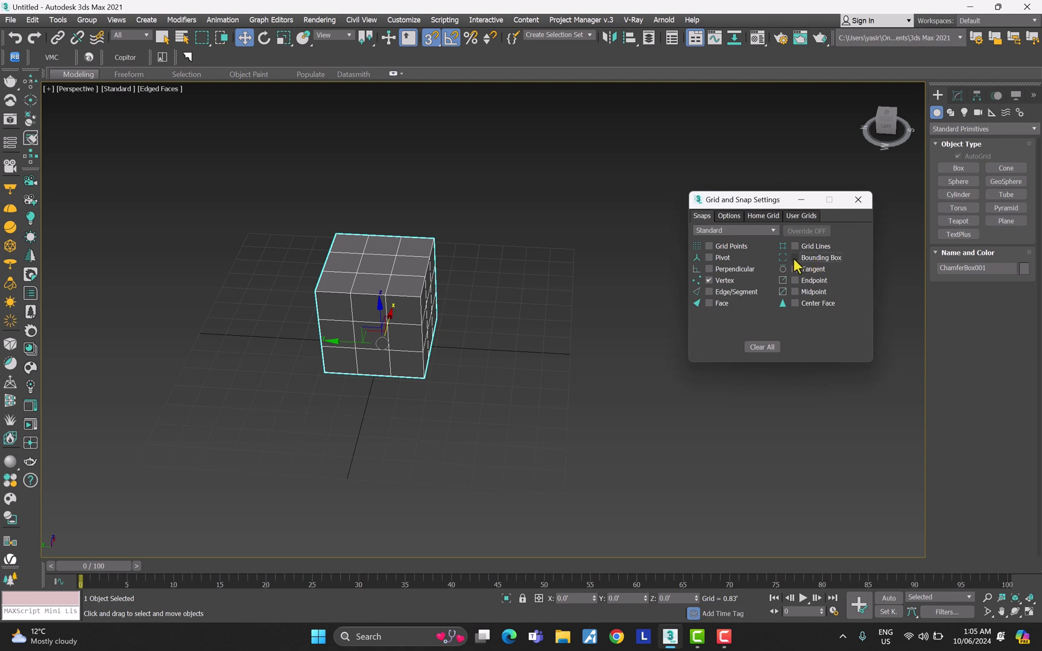
left_click(727, 215)
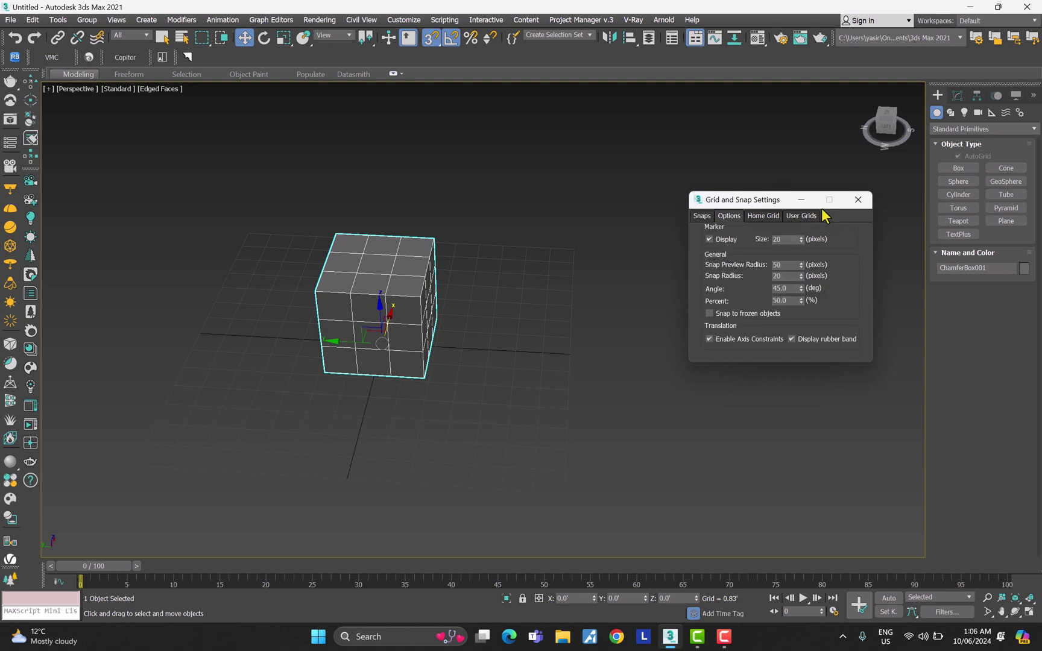
left_click(857, 200)
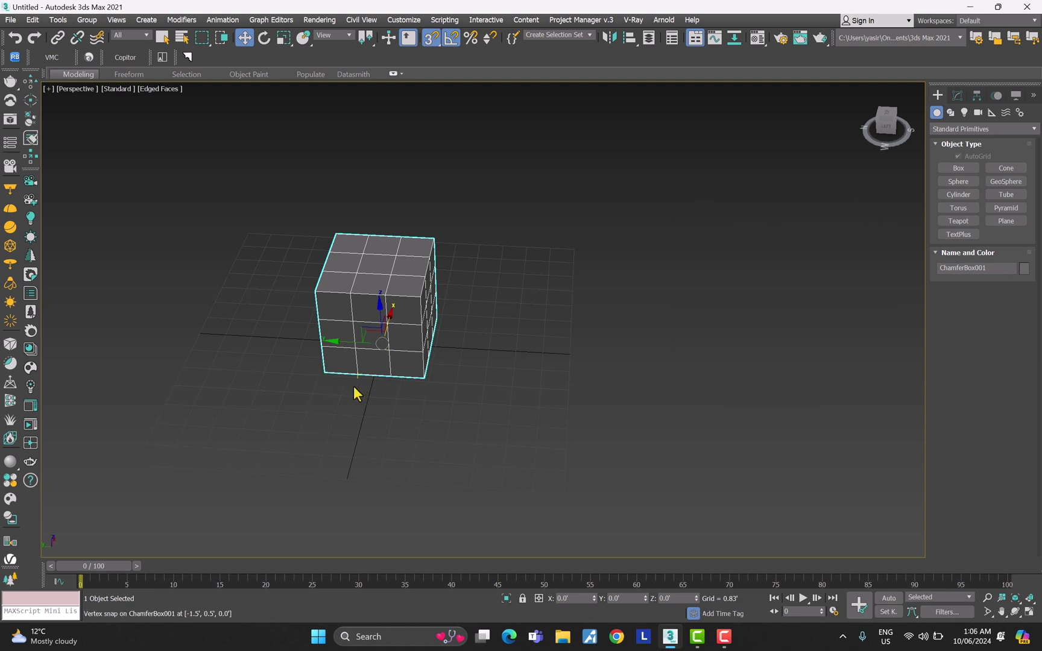
Clone the original box along Y as 5 copies, snapping from one lower corner to the other for an end-to-end row
left_click_drag(325, 373, 343, 344)
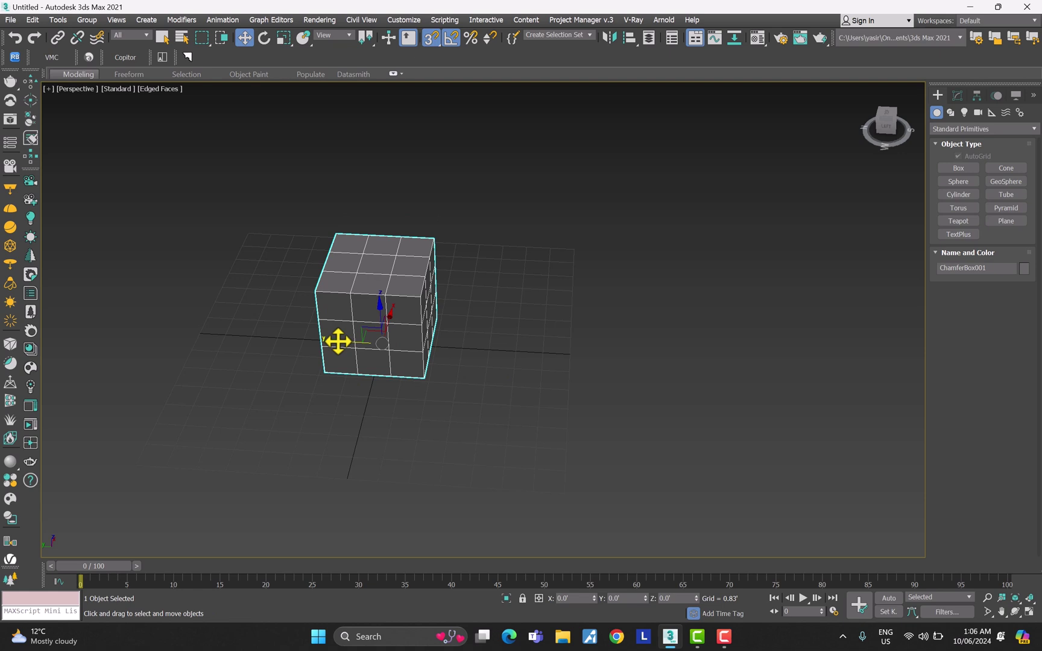
mouse_move(334, 369)
left_mouse_down("shift")
mouse_move(465, 374)
mouse_move(428, 375)
left_mouse_up("shift")
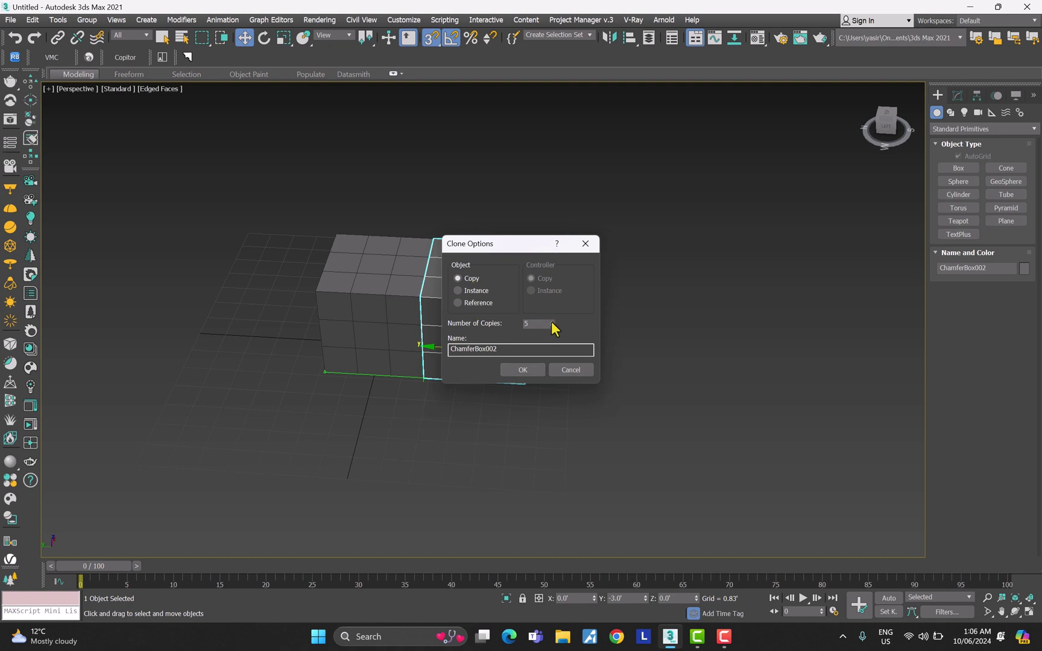
left_click(522, 369)
scroll(521, 451, "down", 5)
left_click(561, 474)
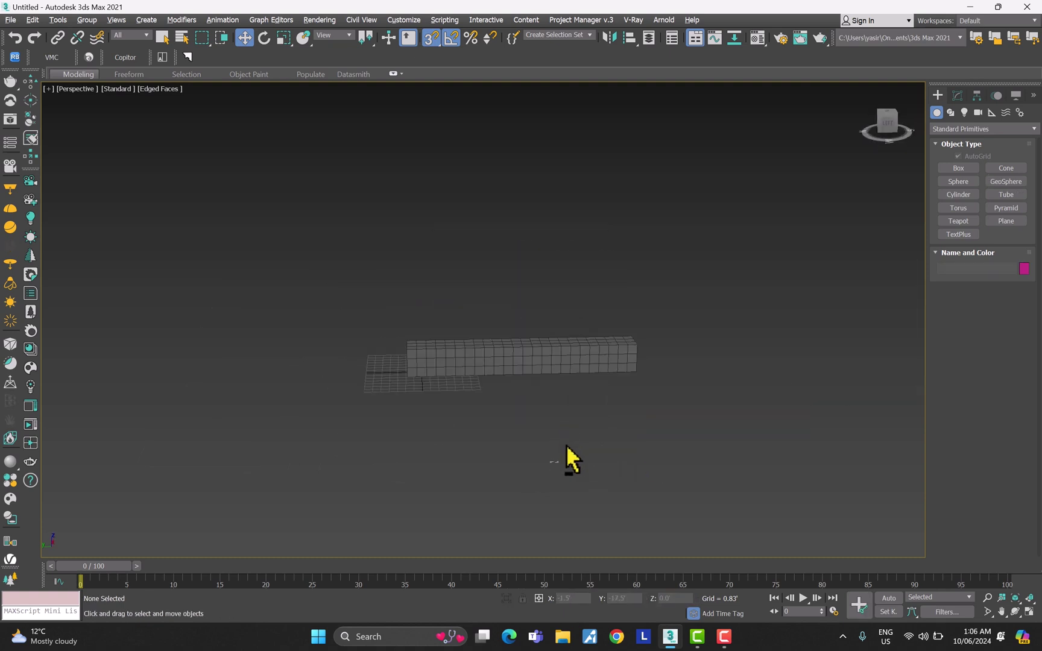
scroll(500, 372, "up", 5)
middle_click_drag(550, 436, 592, 443, "alt")
left_click(709, 353)
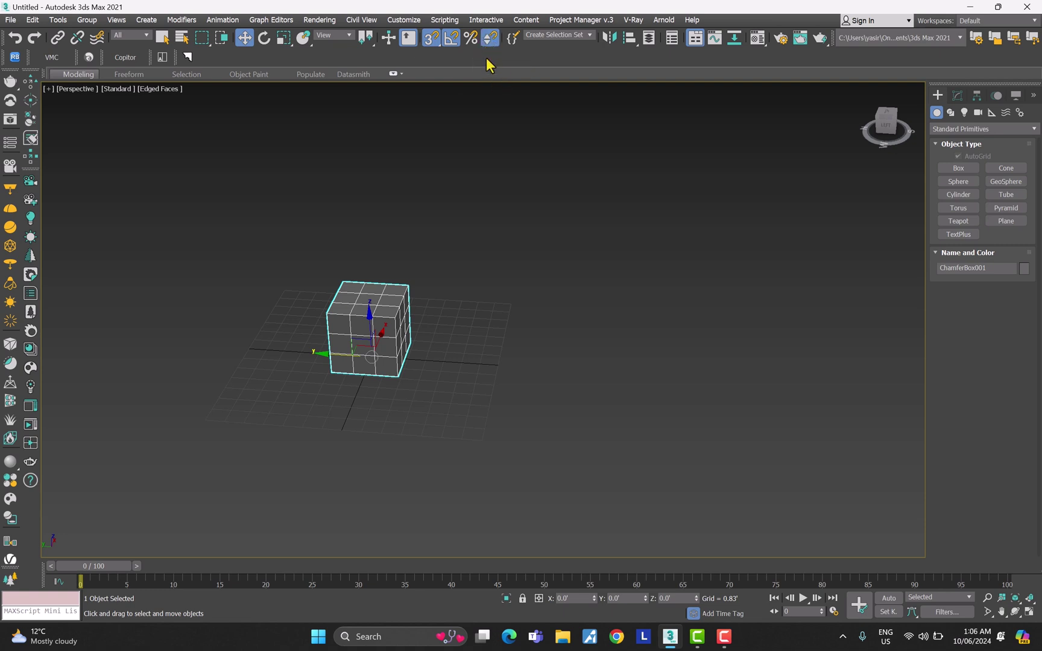
Turn off Angle Snap, and toggle 3D snapping off and back on
key("a")
left_click(431, 42)
left_click(429, 42)
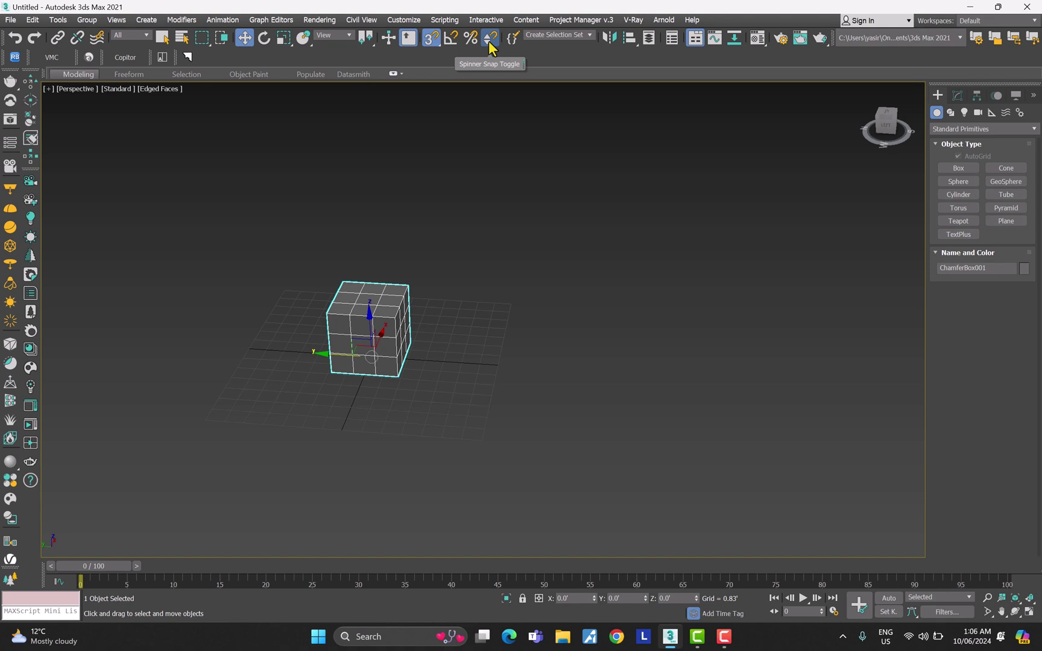
Check the spinner snap value in the general preferences and cancel the dialog
right_click(488, 40)
double_click(424, 316)
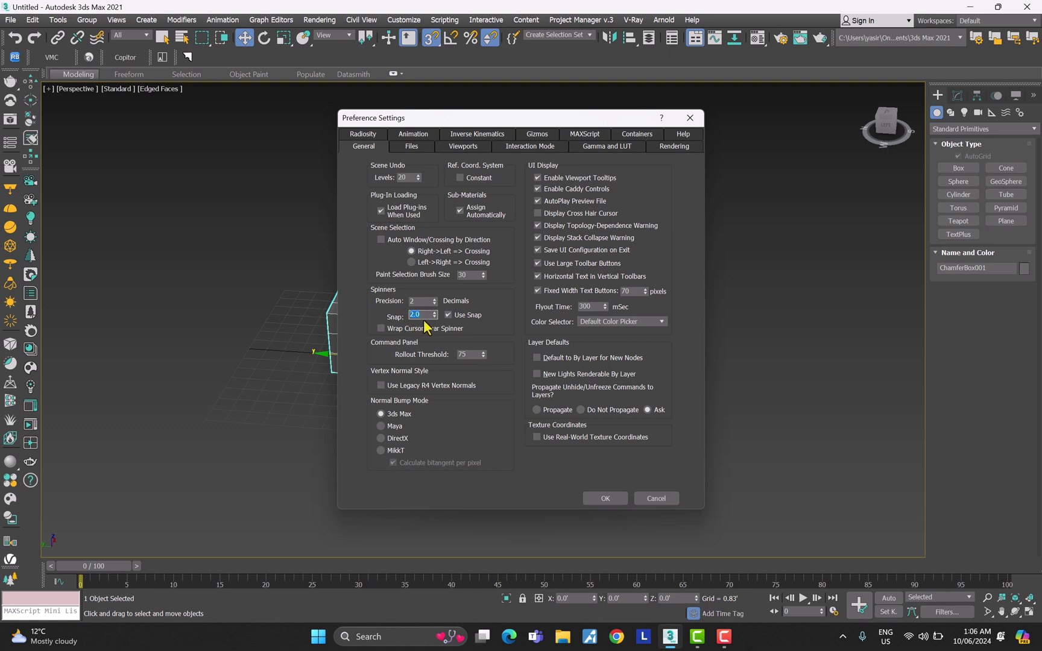
left_click(655, 498)
Check the system unit scale and display unit scale in Units Setup, cancelling the system unit dialog and closing the setup
scroll(458, 297, "up", 4)
middle_click_drag(481, 320, 498, 338)
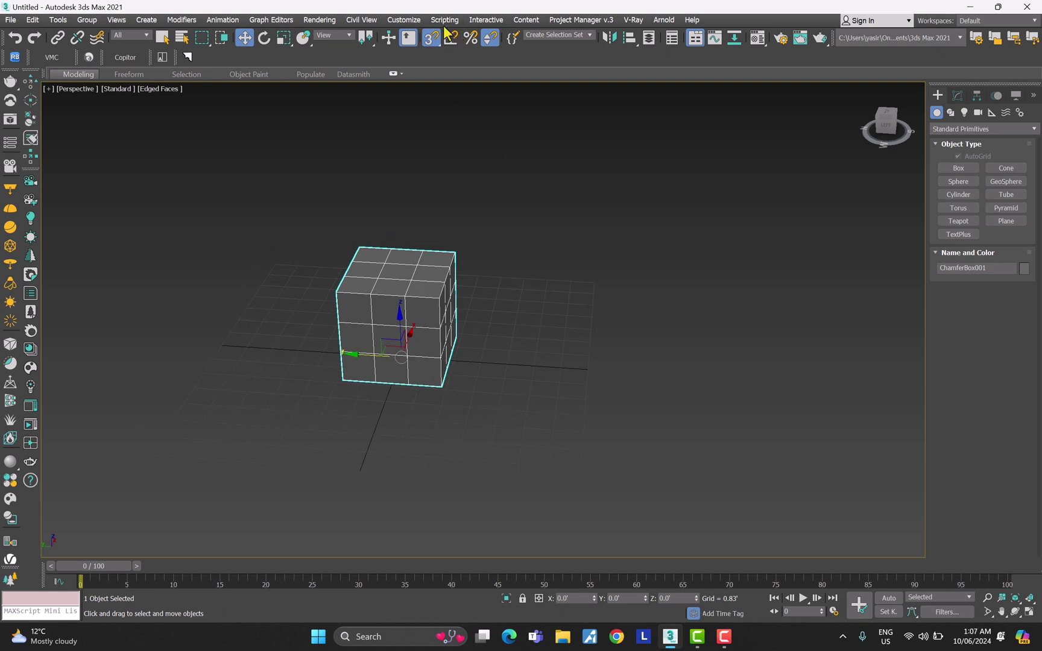
left_click(401, 20)
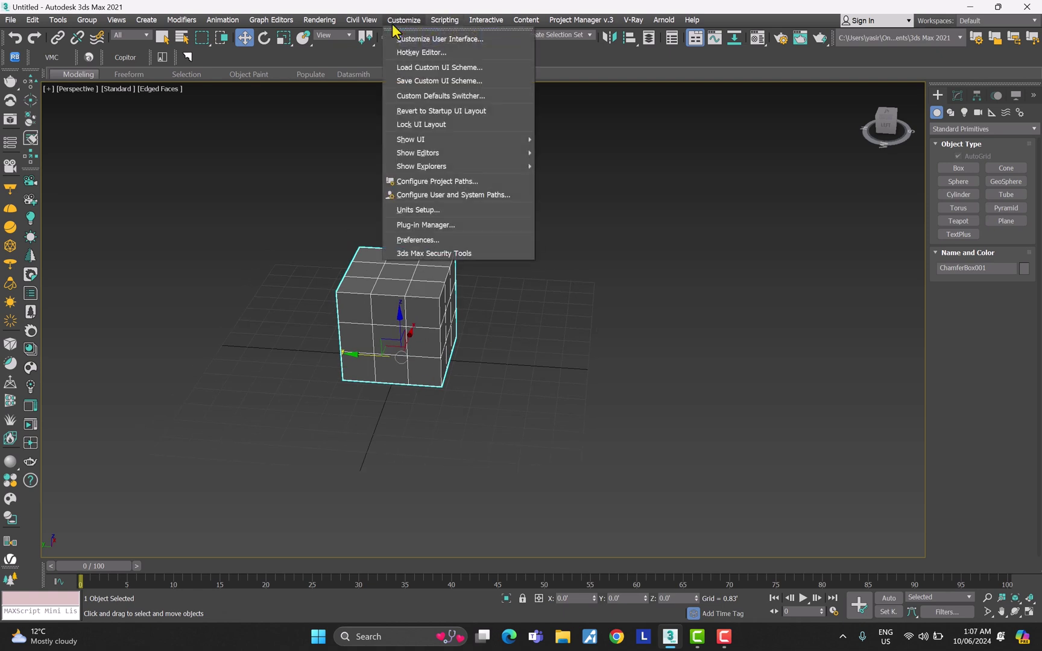
left_click(429, 210)
left_click(520, 216)
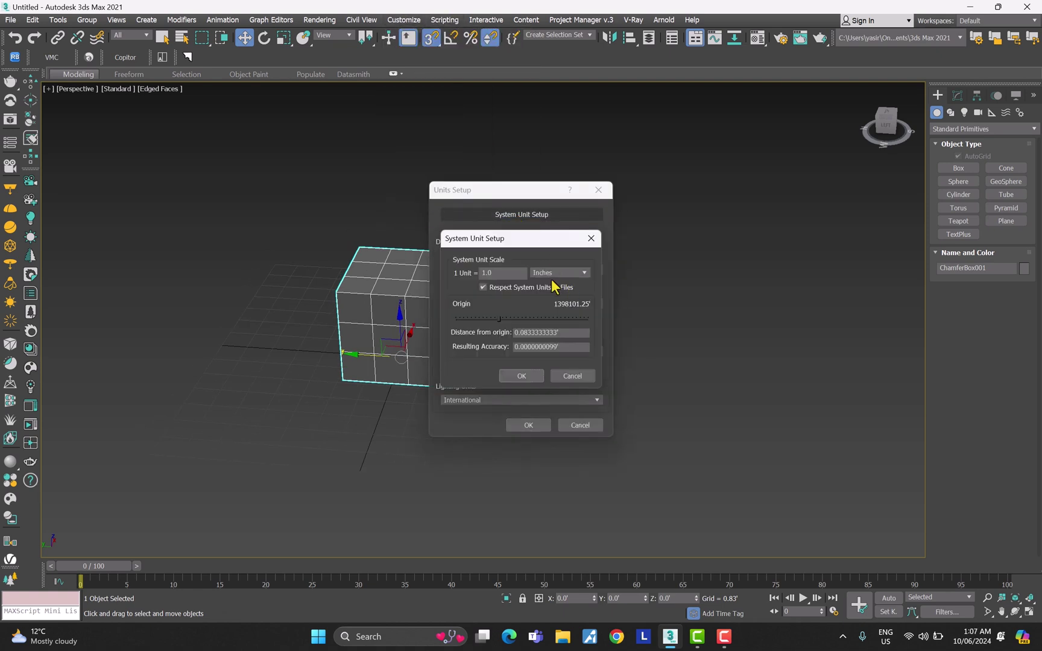
left_click_drag(538, 250, 756, 217)
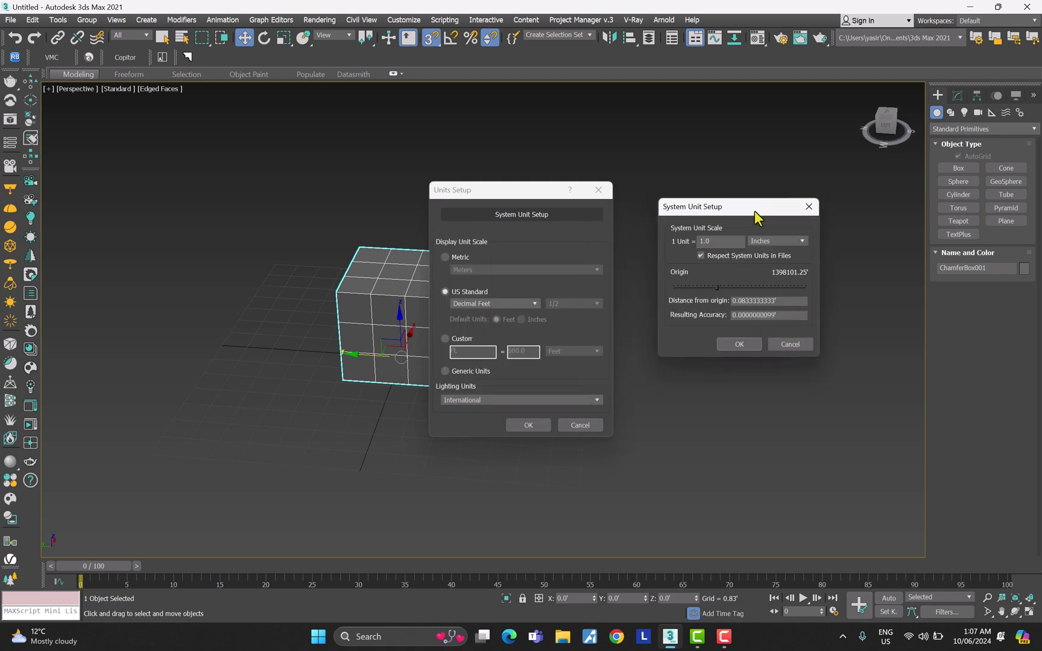
left_click(791, 345)
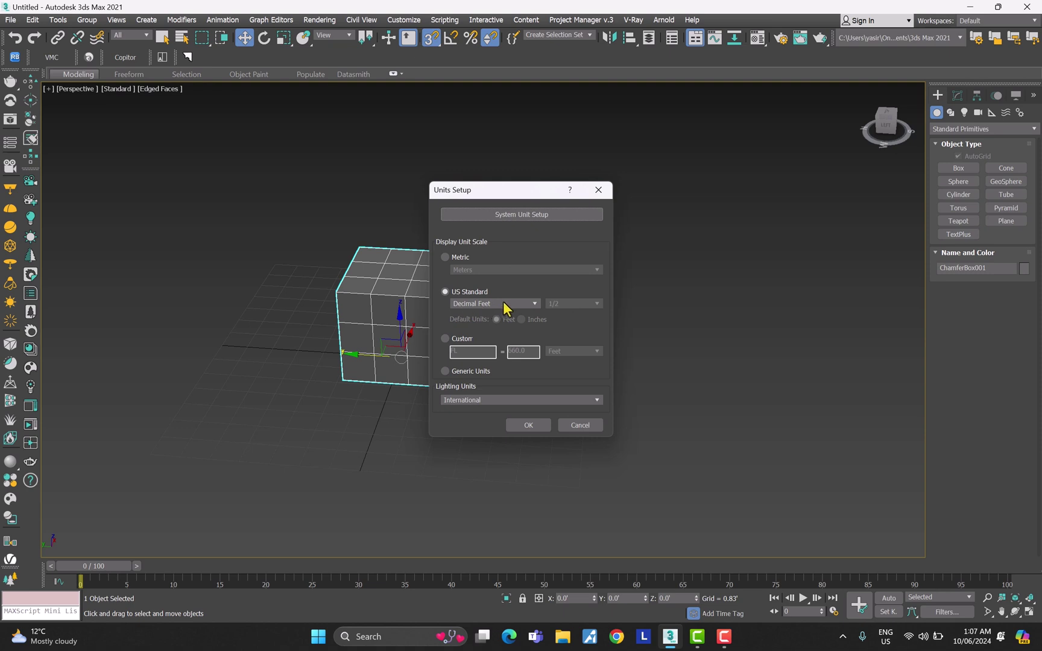
left_click(528, 425)
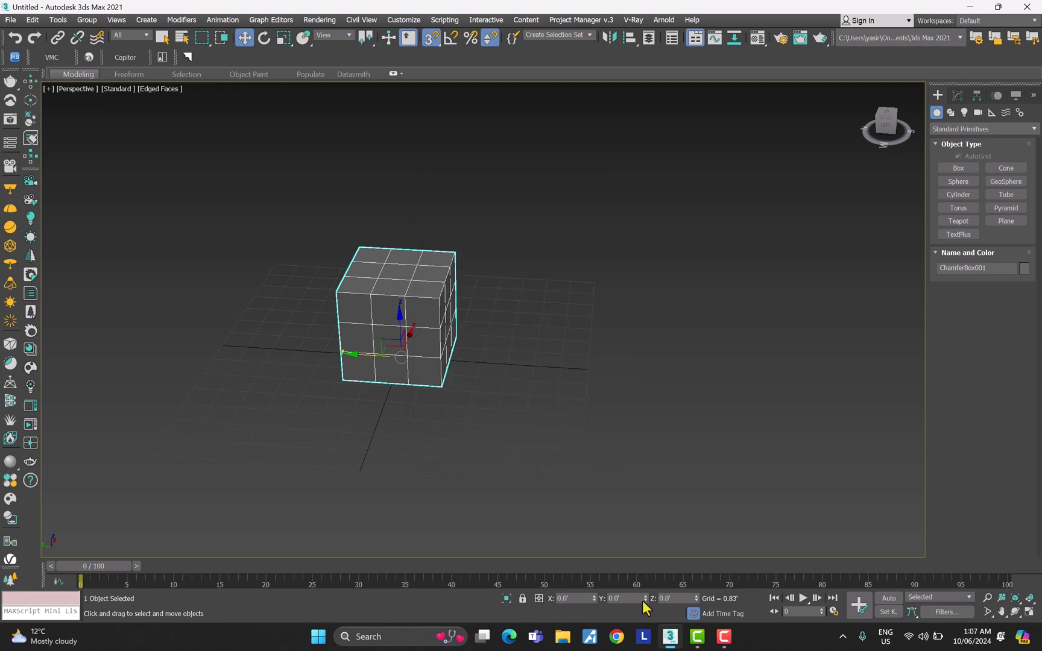
Nudge the cube's X position by one spinner increment, undo it, and enter a new spinner snap value in the preferences
left_click(595, 596)
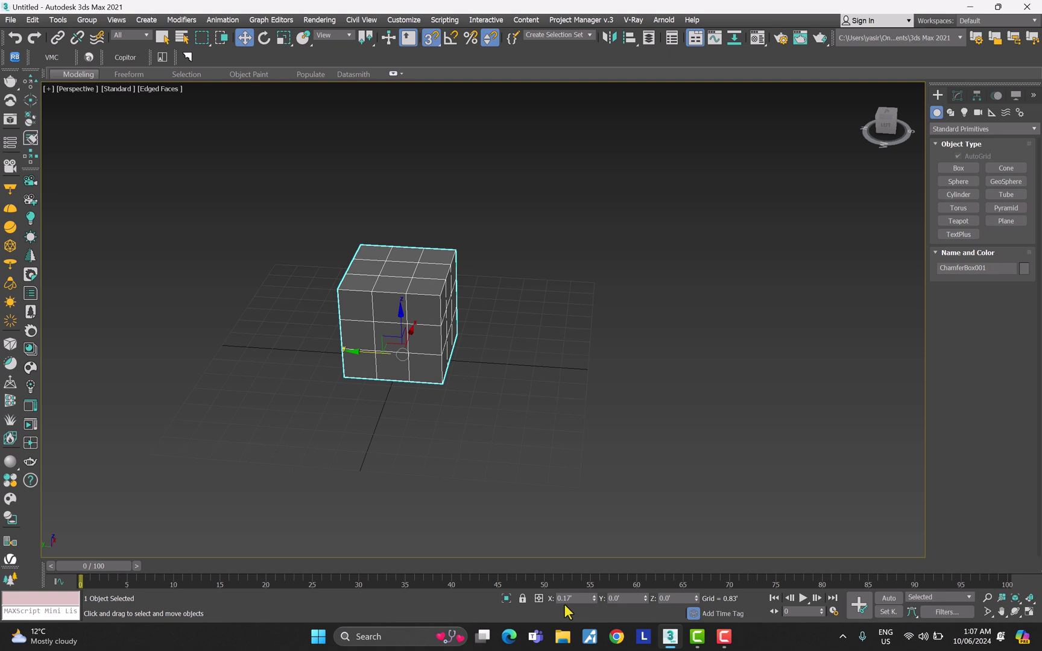
key("ctrl+z")
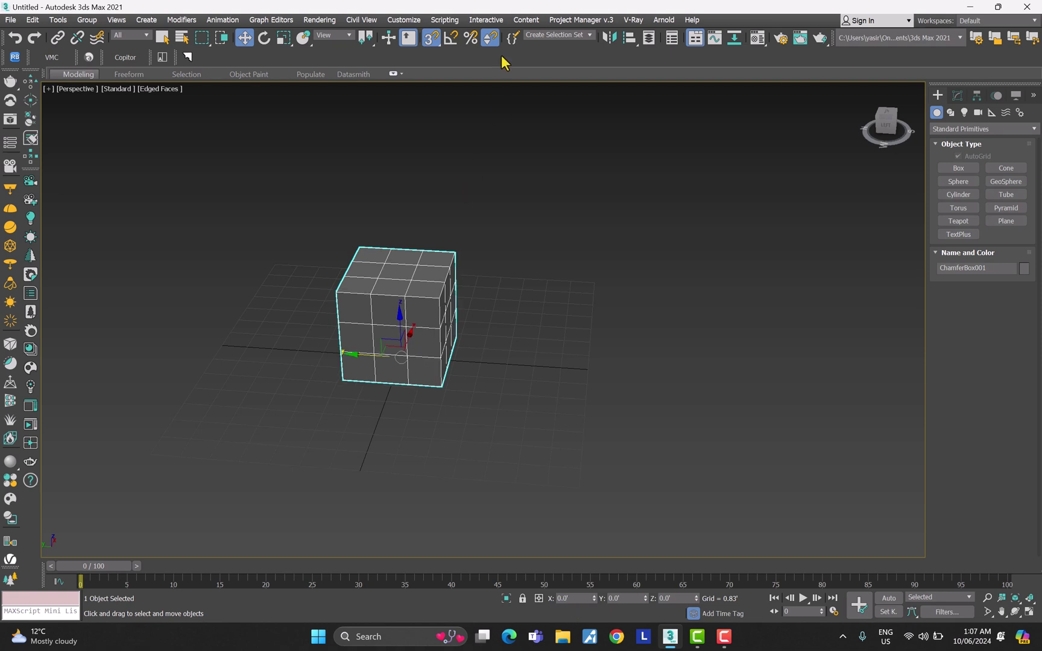
right_click(491, 37)
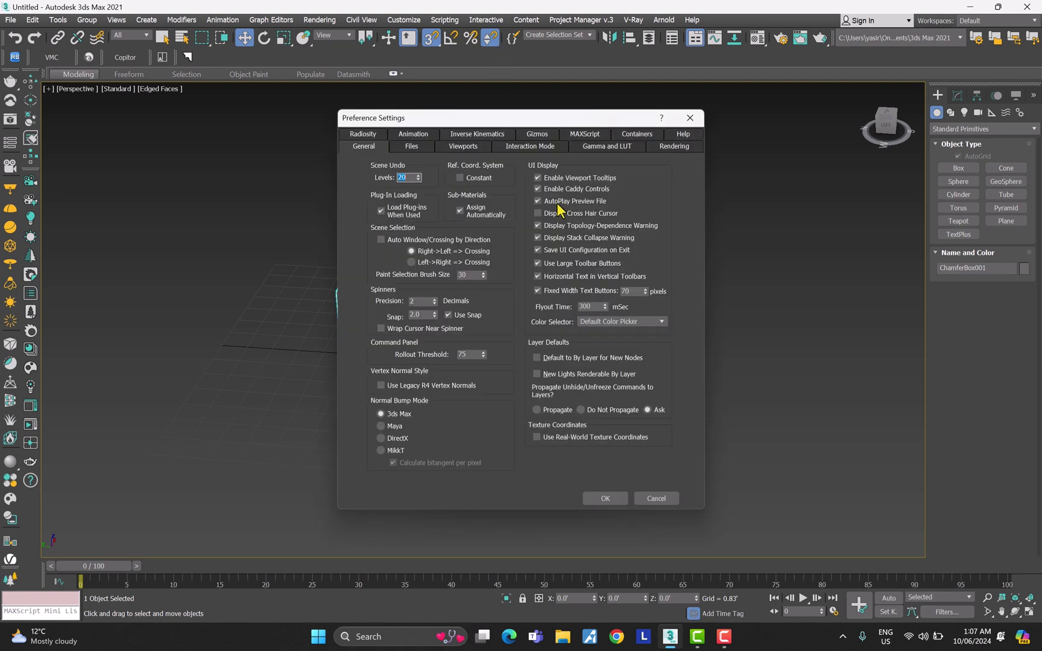
double_click(423, 313)
key("Return")
Raise the cube's X position to 1.5' with the spinner increments, and reset it to zero
left_click(594, 595)
left_click(594, 596)
left_click(594, 595)
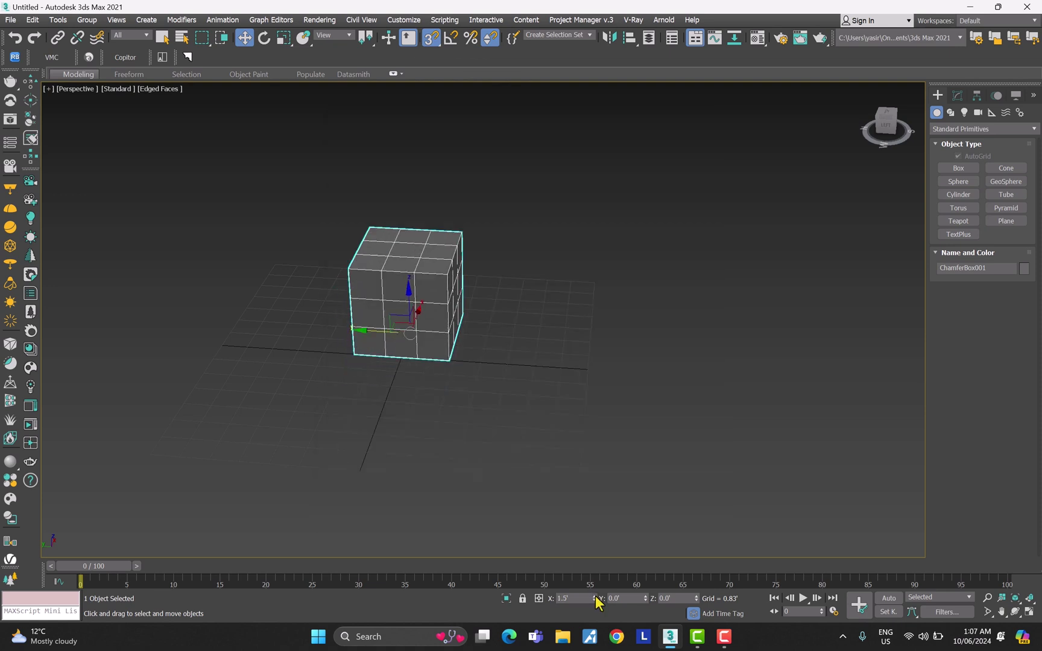
right_click(595, 600)
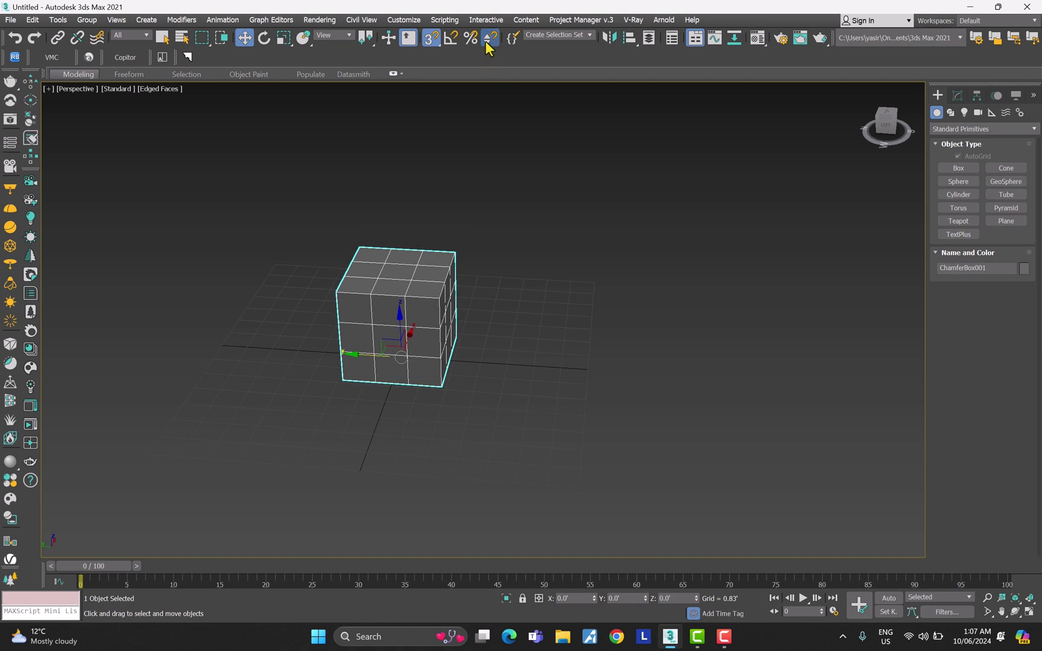
Create a standard box beside the grey cube, about 6.1' wide and 5.0' high
left_click(490, 38)
left_click(958, 167)
left_click_drag(593, 326, 483, 422)
left_click(486, 269)
right_click(879, 388)
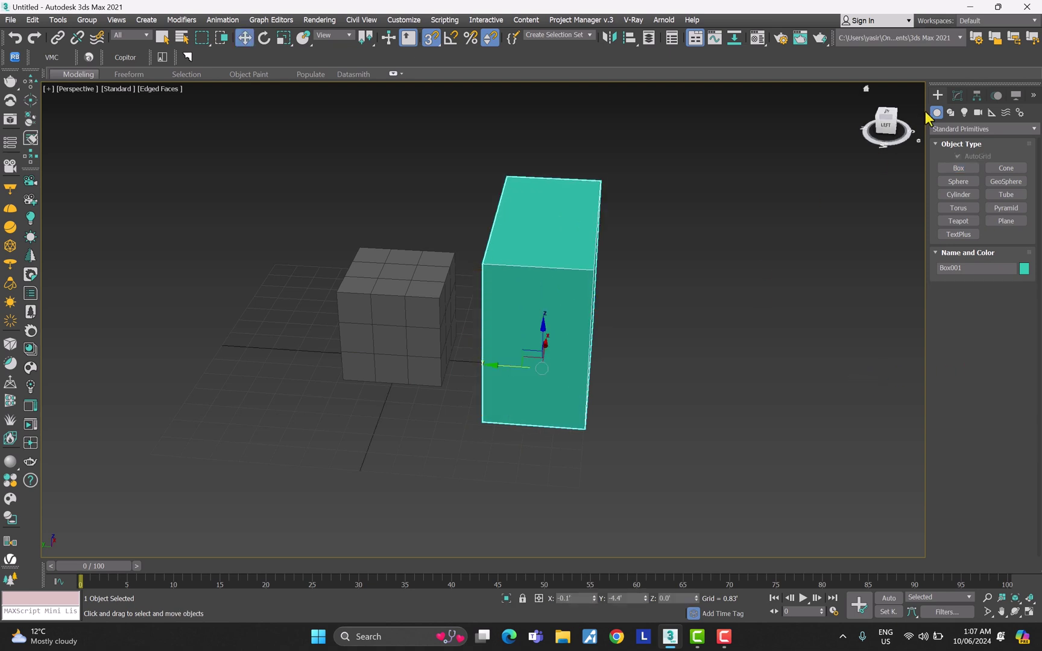
Set the new box's length to 4.5' with its spinner, and delete the box
left_click(956, 98)
left_click_drag(1019, 309, 1021, 309)
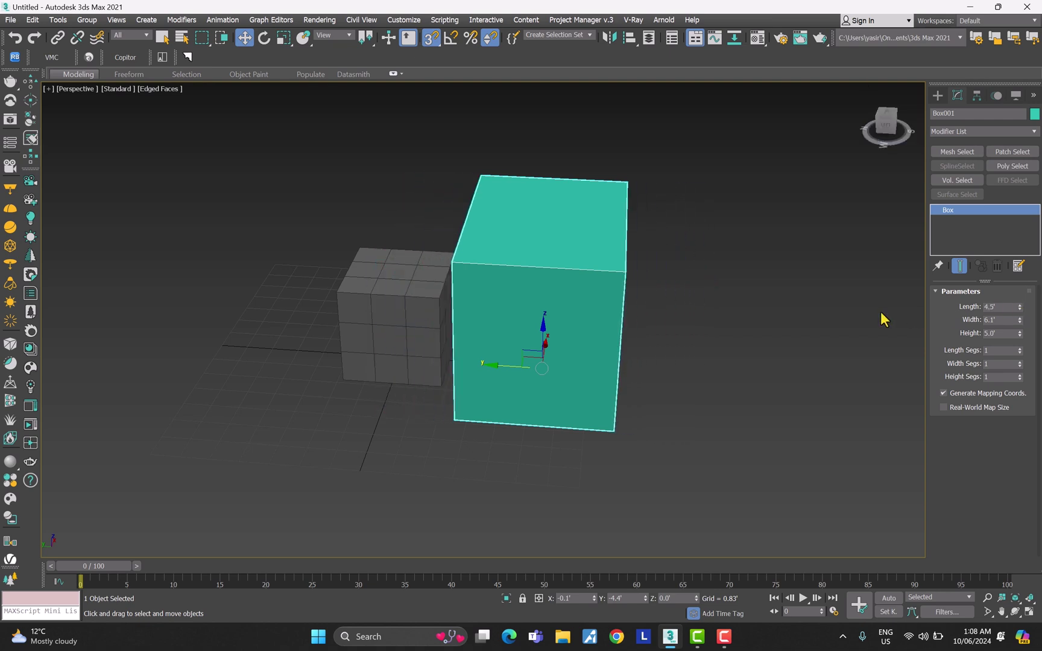
key("Delete")
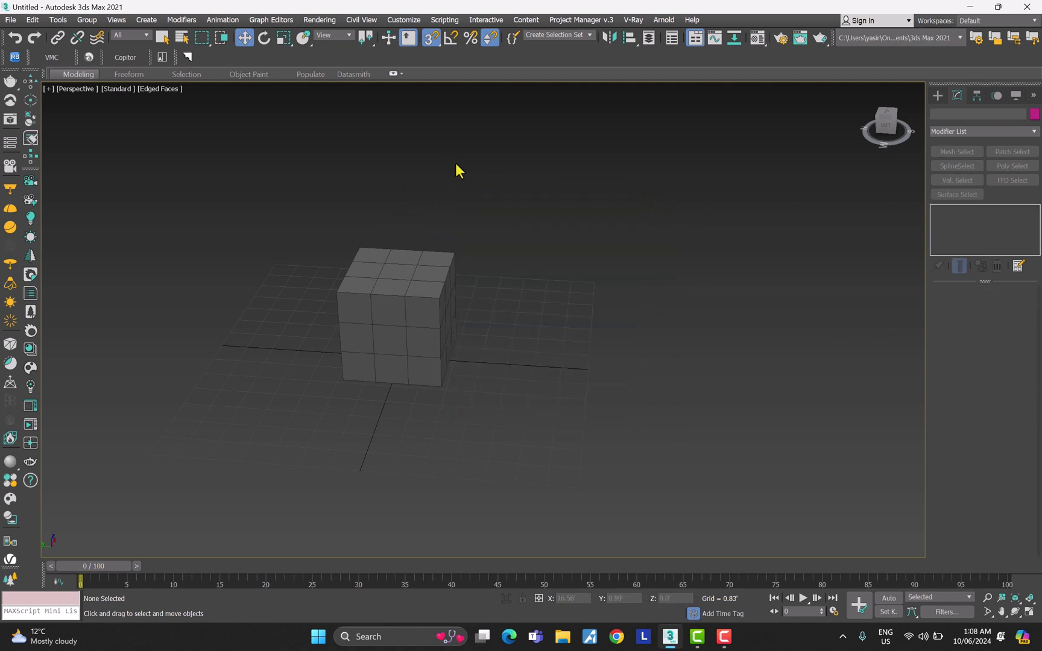
Switch snapping to 2D and show the spline creation tools
left_click(432, 42)
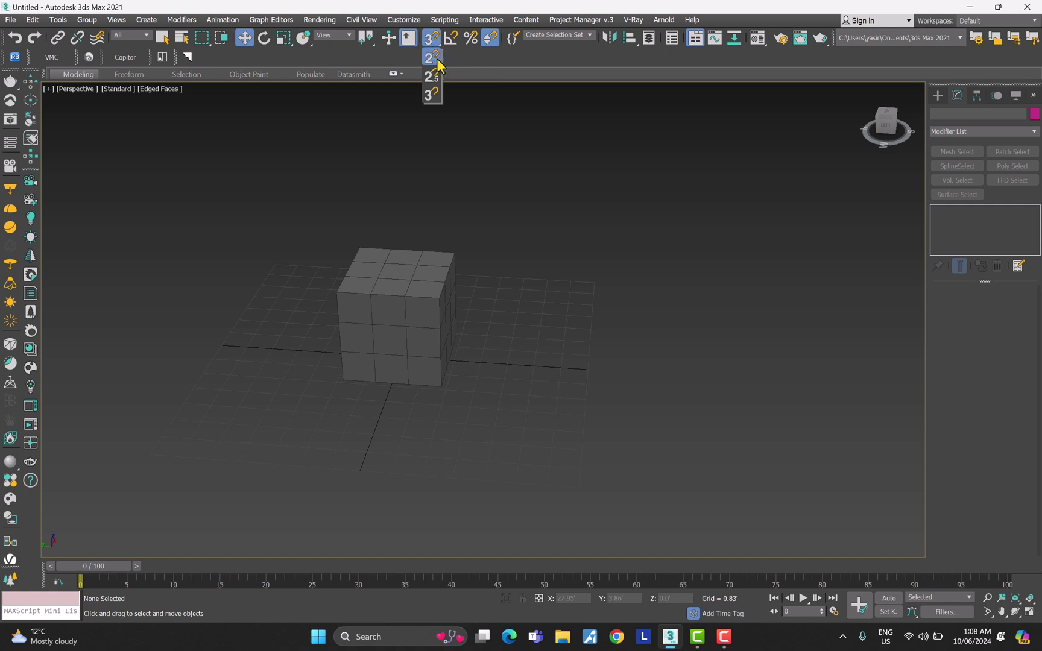
left_click(432, 57)
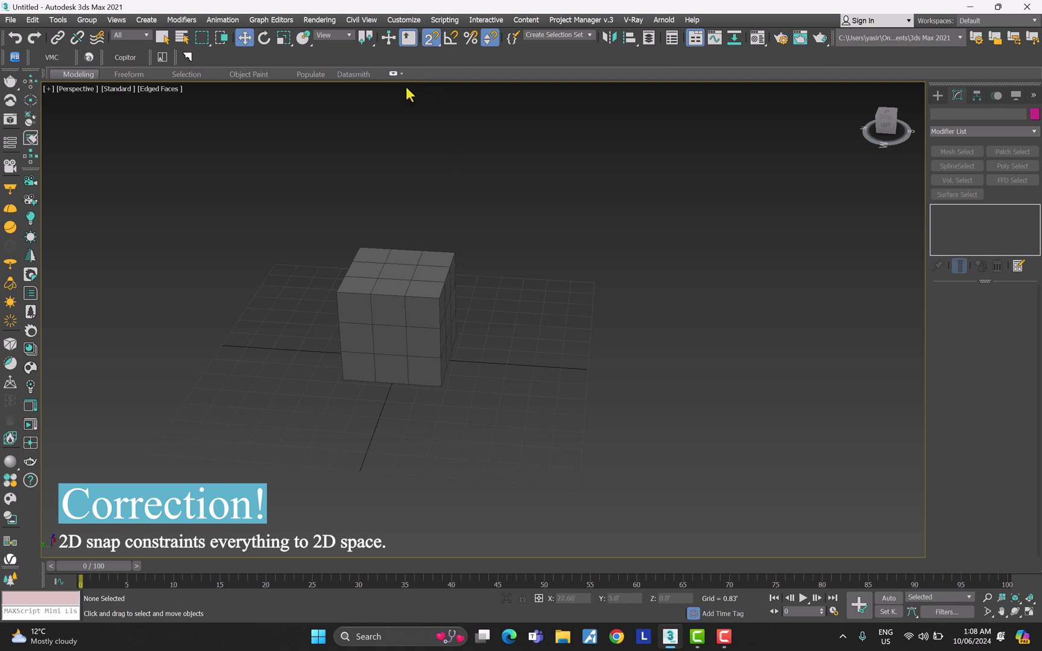
left_click(938, 97)
left_click(951, 114)
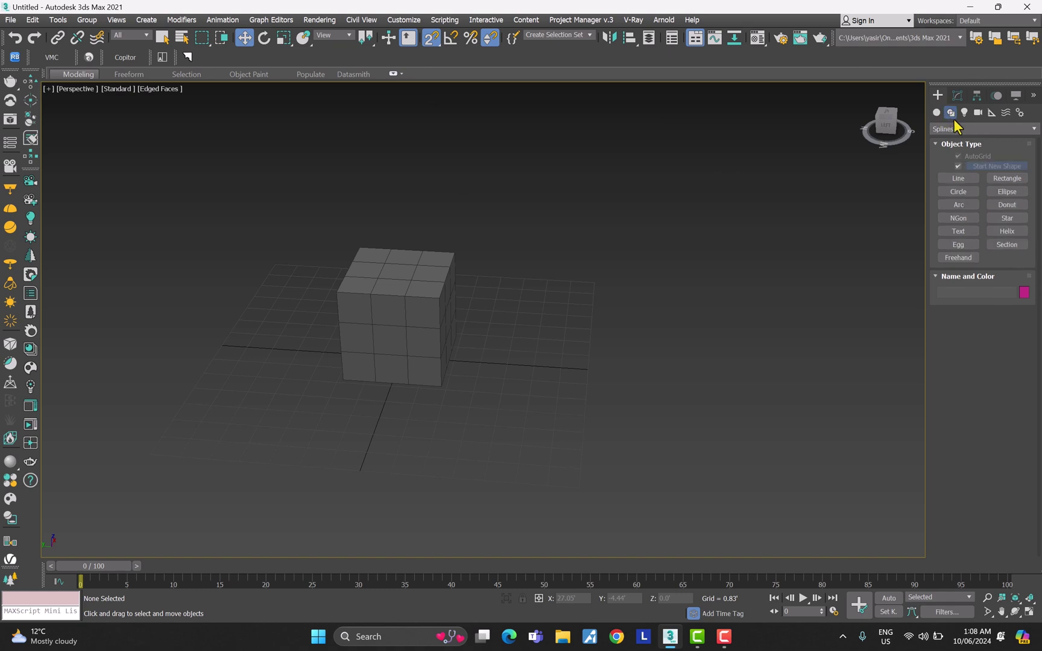
Draw a trial line spline along the cube's corners with AutoGrid on, and delete the drawn lines
left_click(957, 178)
left_click(564, 229)
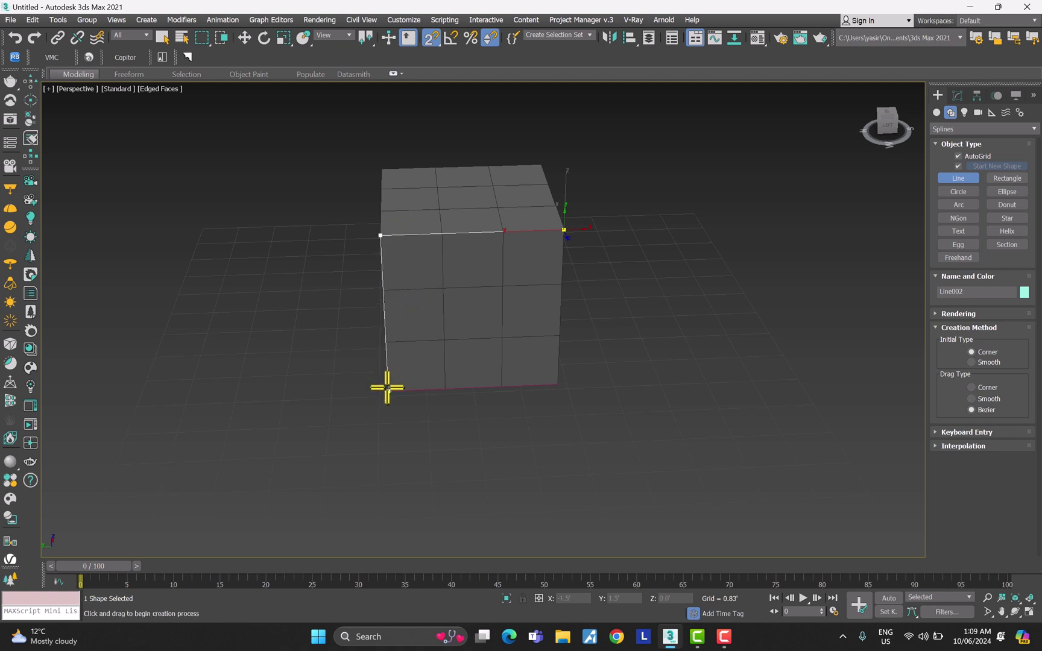
left_click(439, 338)
right_click(541, 355)
right_click(572, 377)
middle_click_drag(572, 377, 627, 370, "alt")
key("Delete")
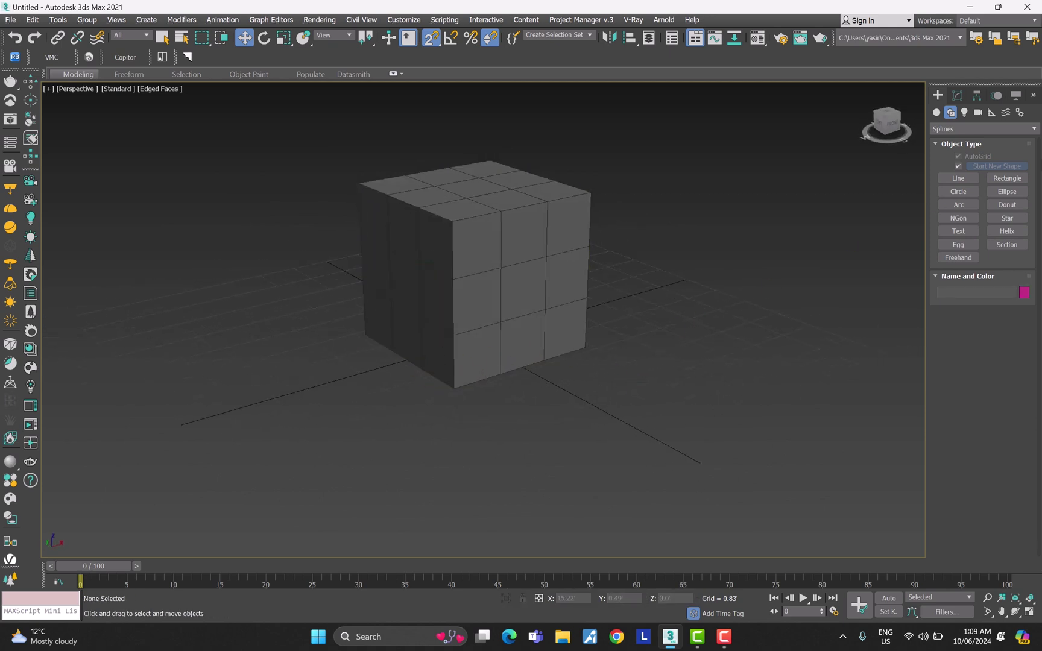
Draw a multi-segment line on the ground grid around the cube, and delete it
left_click(965, 179)
middle_click_drag(651, 426, 676, 442, "alt")
left_click(682, 476)
left_click(680, 326)
left_click(540, 254)
left_click(388, 377)
left_click(434, 455)
right_click(496, 457)
right_click(502, 452)
middle_click_drag(502, 452, 658, 400, "alt")
key("Delete")
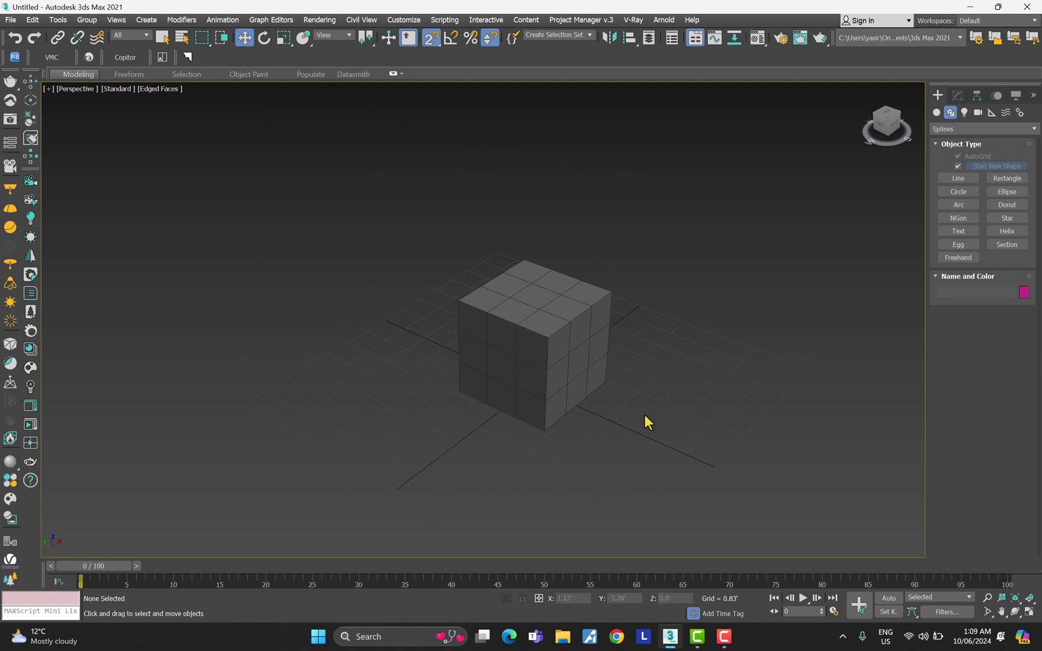
Switch snapping to 2.5D and clone the cube along Y
left_click(428, 41)
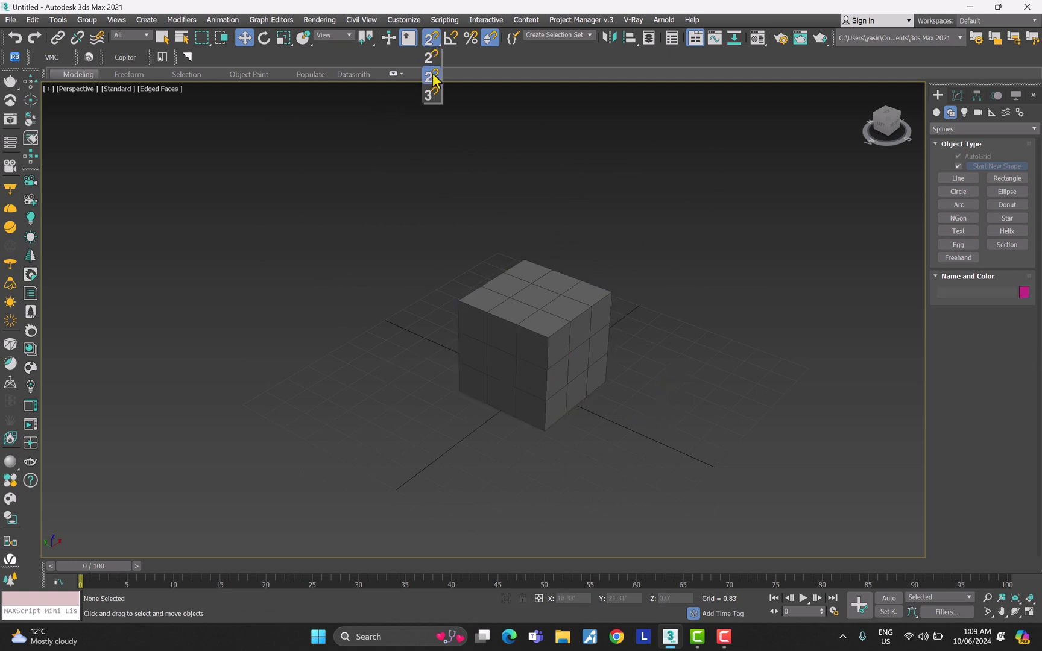
middle_click_drag(624, 296, 612, 325, "alt")
left_click(593, 320)
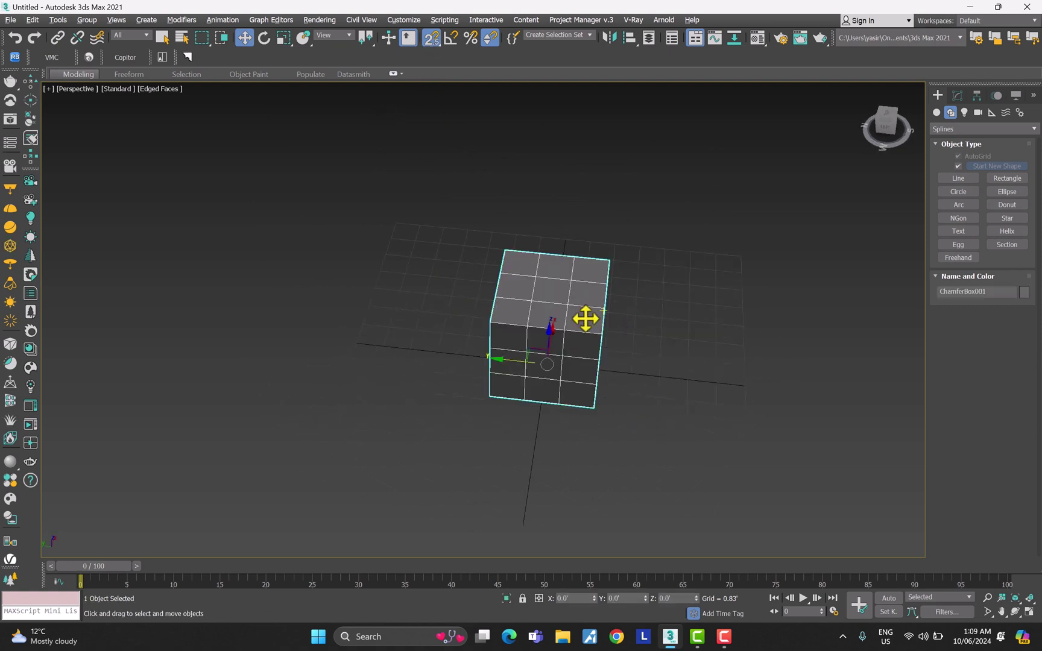
mouse_move(505, 360)
left_mouse_down()
mouse_move(406, 359)
mouse_move(564, 344)
mouse_move(576, 368)
left_mouse_up()
left_click(521, 371)
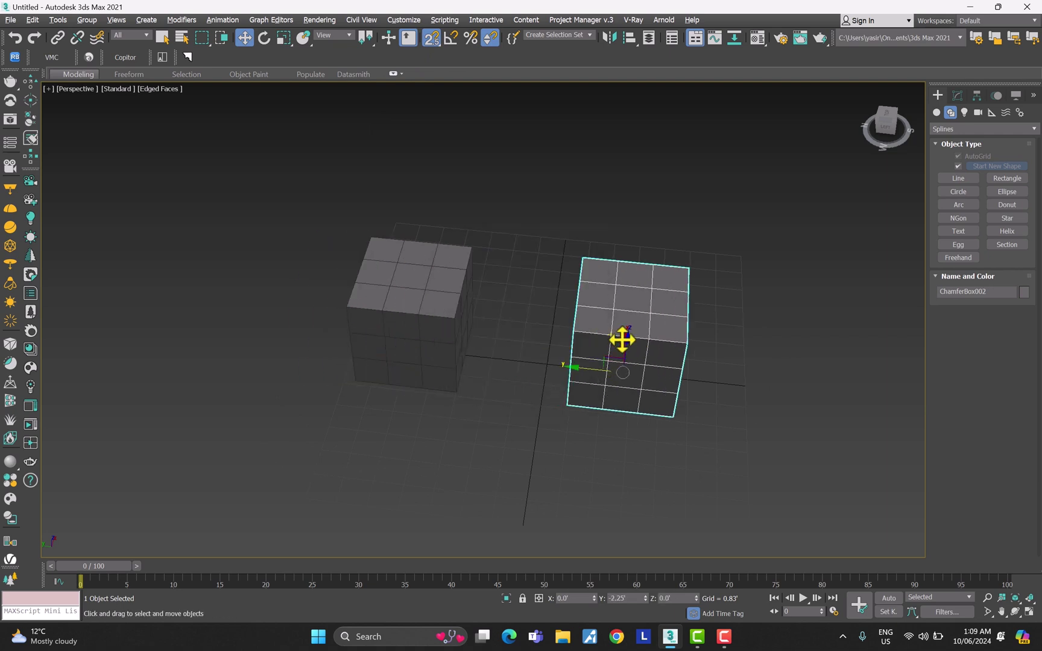
Move the cloned cube farther away from the original along X, and deselect it
middle_click_drag(651, 358, 528, 396, "alt")
left_click_drag(509, 455, 656, 443)
left_click(477, 412)
middle_click_drag(477, 413, 530, 361, "alt")
middle_click_drag(551, 220, 520, 284)
mouse_move(539, 331)
middle_mouse_down("alt")
mouse_move(535, 307)
mouse_move(541, 325)
middle_mouse_up("alt")
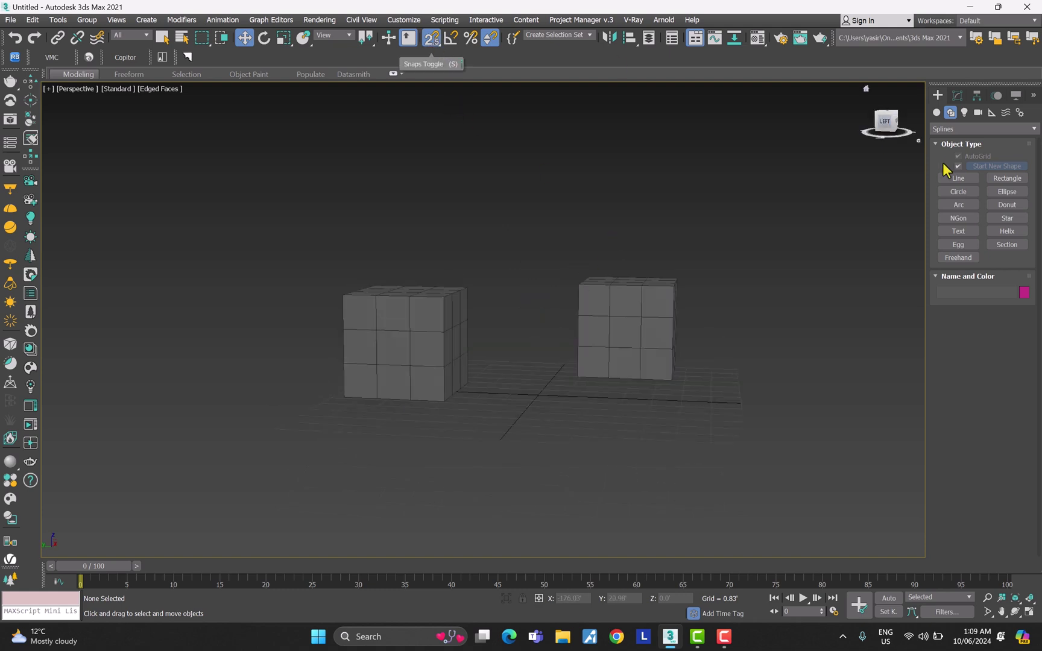
Show four viewports and draw a closed line in the Front view around both cubes, snapping to their outer vertices
left_click(958, 178)
key("alt+w")
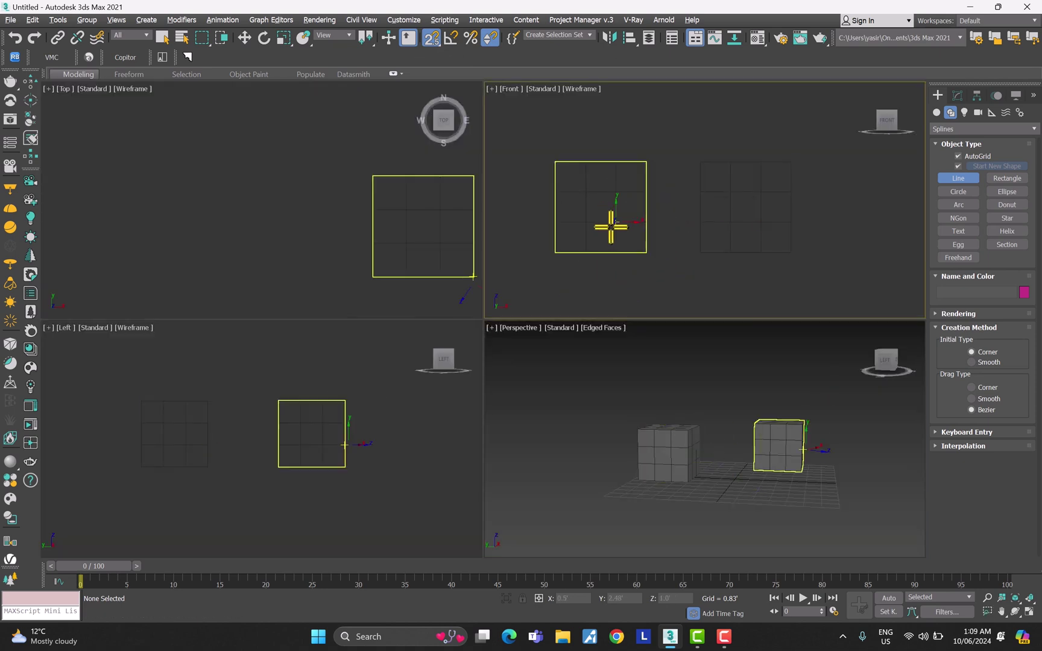
middle_click_drag(642, 204, 657, 206)
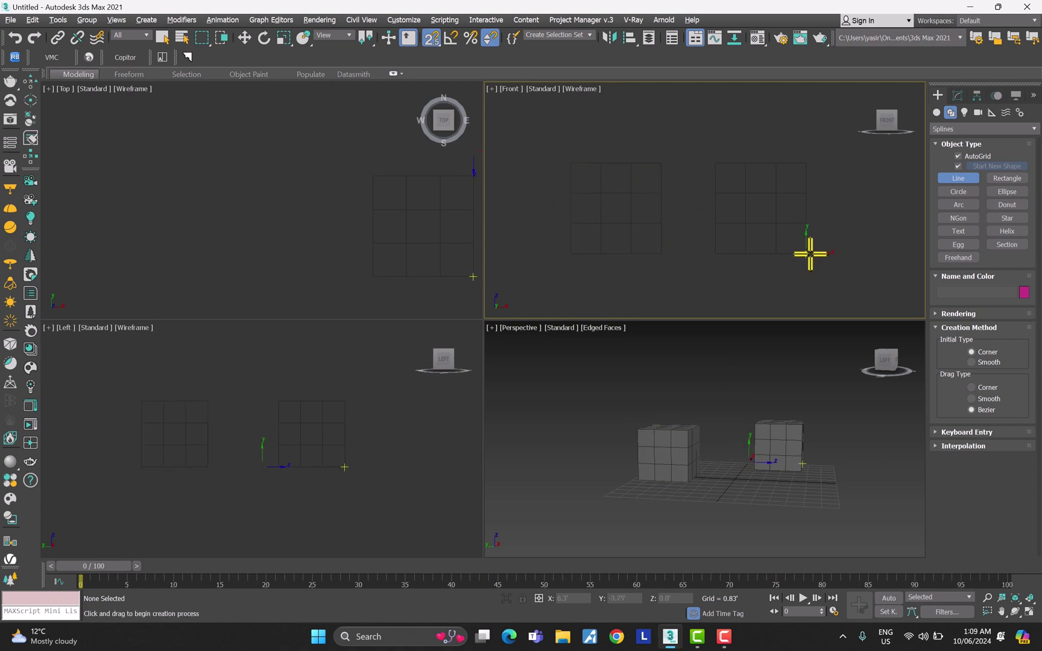
left_click(809, 252)
left_click(805, 163)
left_click(715, 162)
left_click(660, 163)
left_click(571, 162)
left_click(570, 253)
left_click(661, 253)
left_click(805, 253)
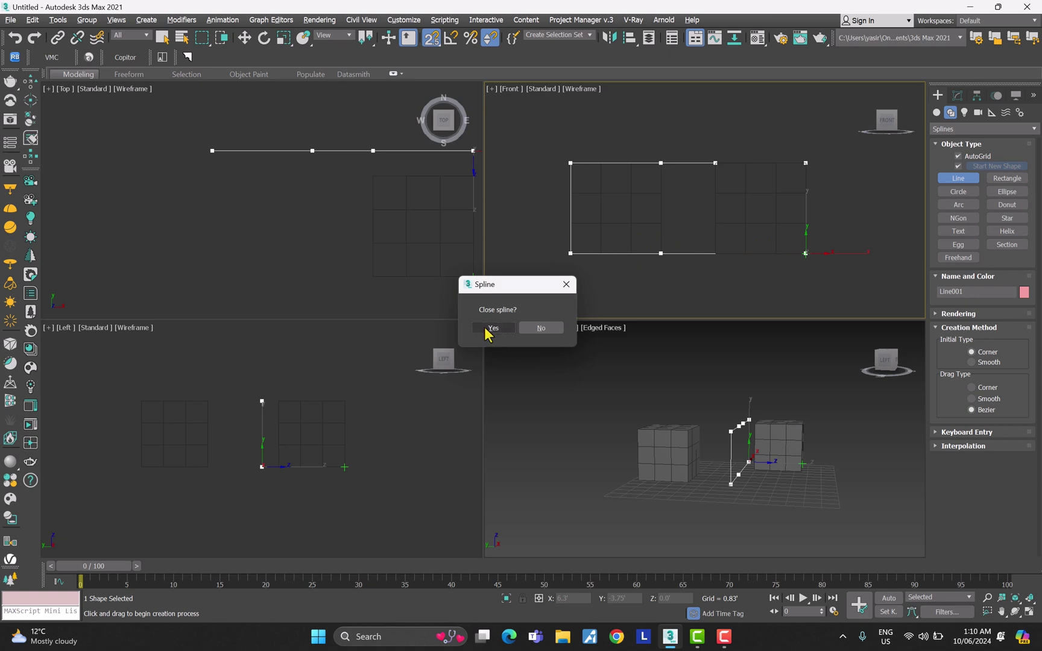
left_click(492, 328)
Leave the Line tool, examine the outline between the two cubes in the Perspective view, and deselect it
key("w")
middle_click_drag(815, 471, 812, 415, "alt")
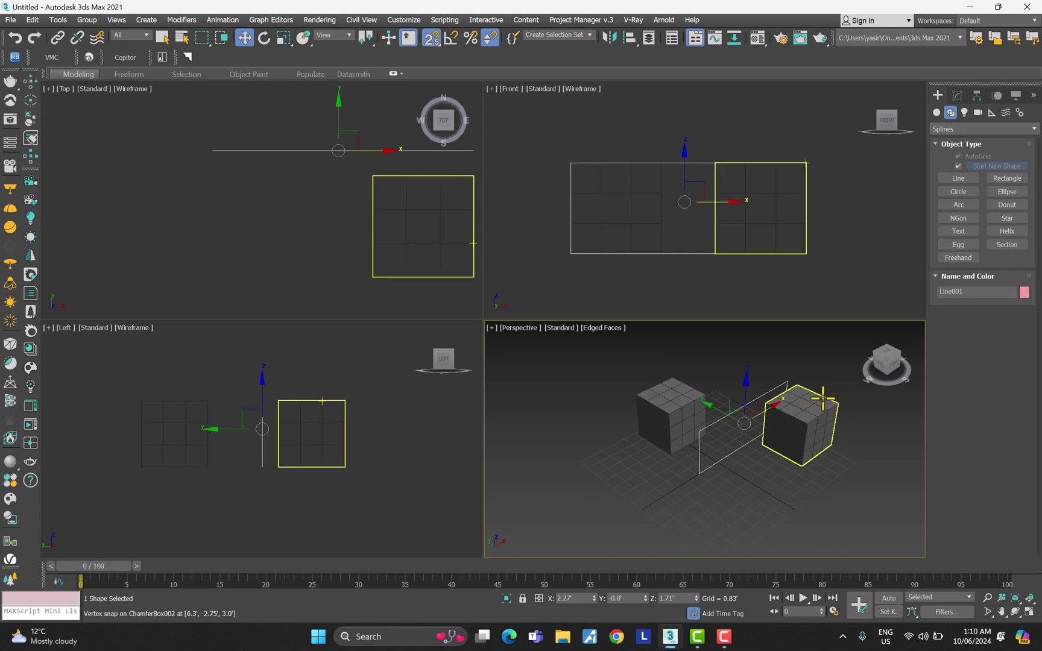
middle_click_drag(825, 409, 716, 414, "alt")
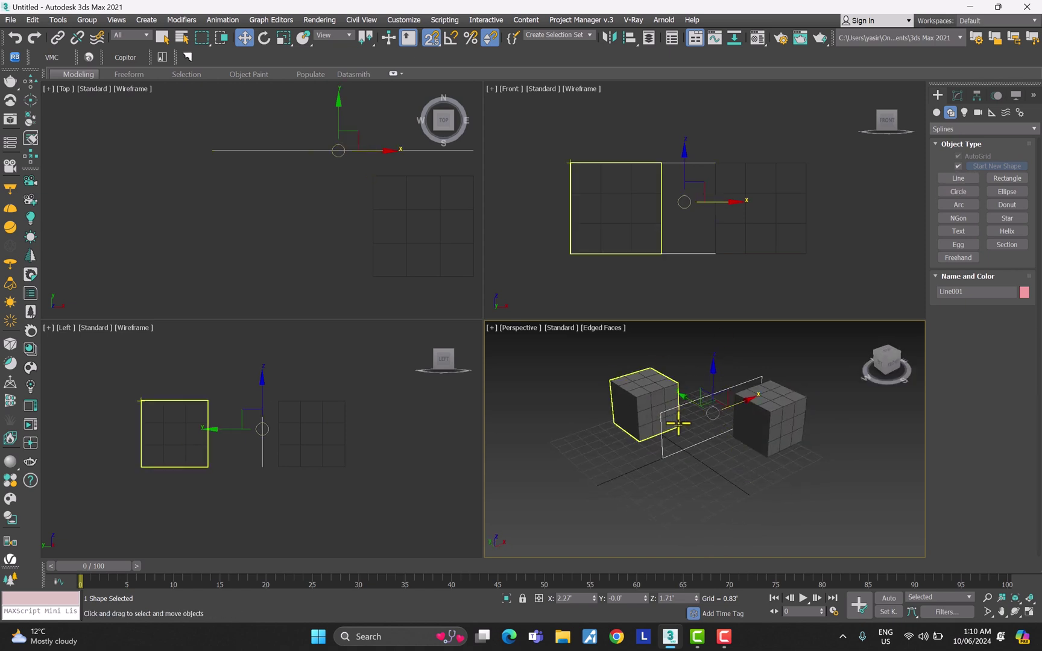
middle_click_drag(684, 424, 593, 420, "alt")
right_click(313, 517)
left_click(313, 523)
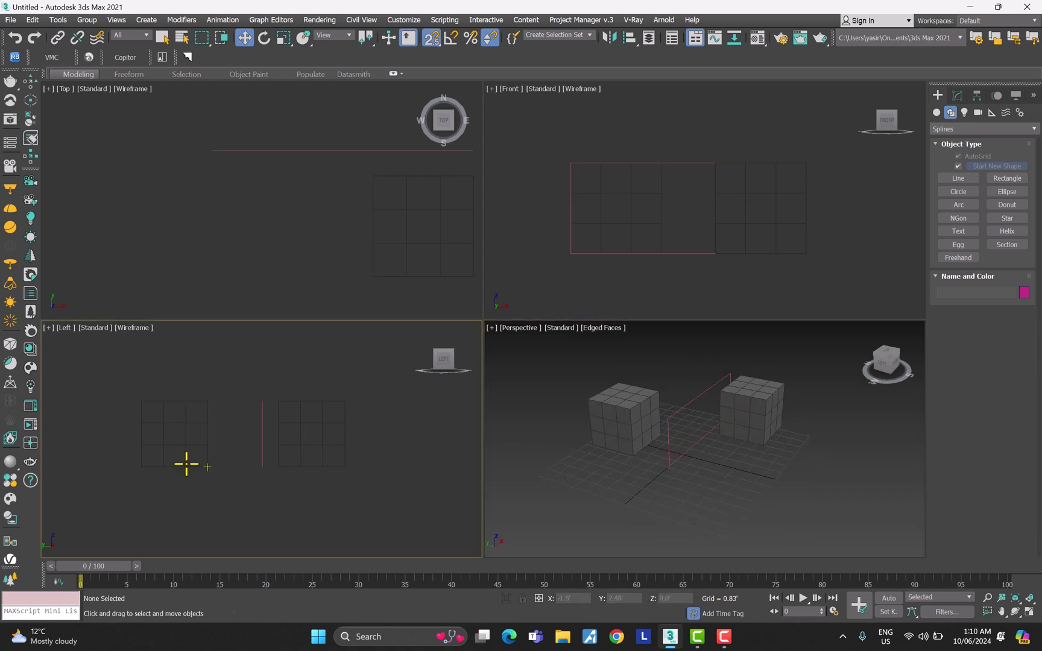
Draw a closed rectangular line in the Left view around both cubes, snapping to their outer corners
left_click(957, 177)
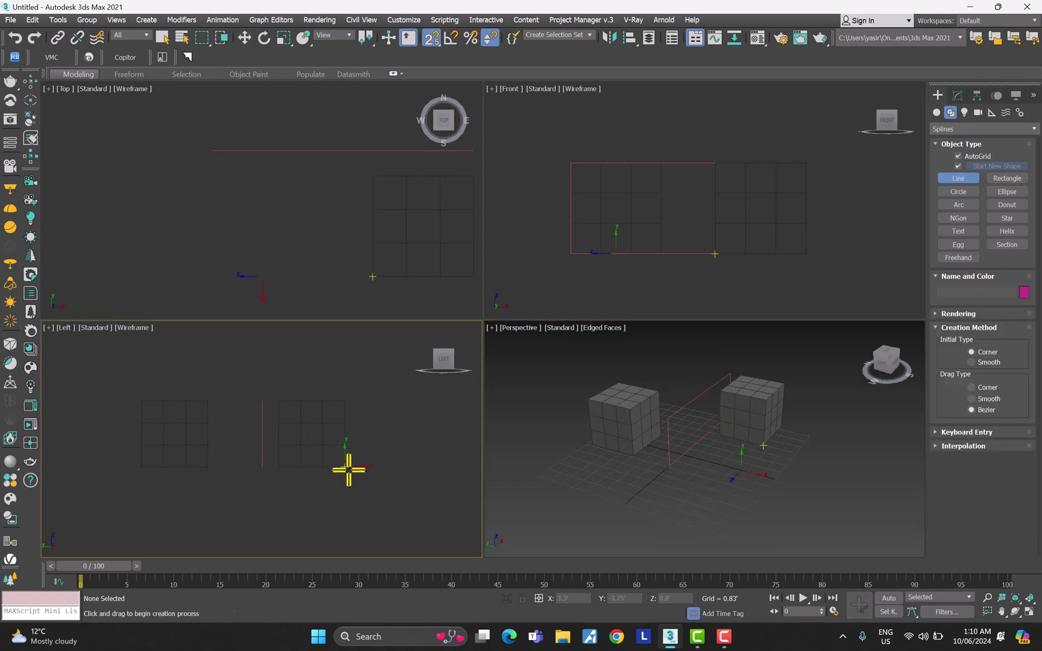
left_click(344, 467)
left_click(344, 401)
left_click(141, 401)
left_click(141, 466)
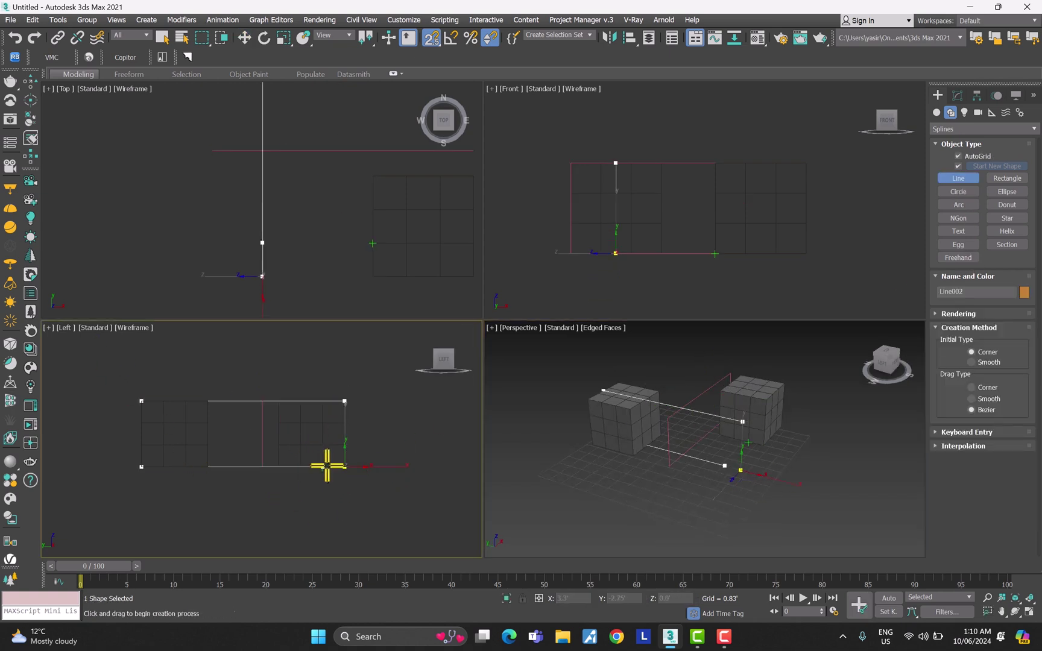
left_click(344, 467)
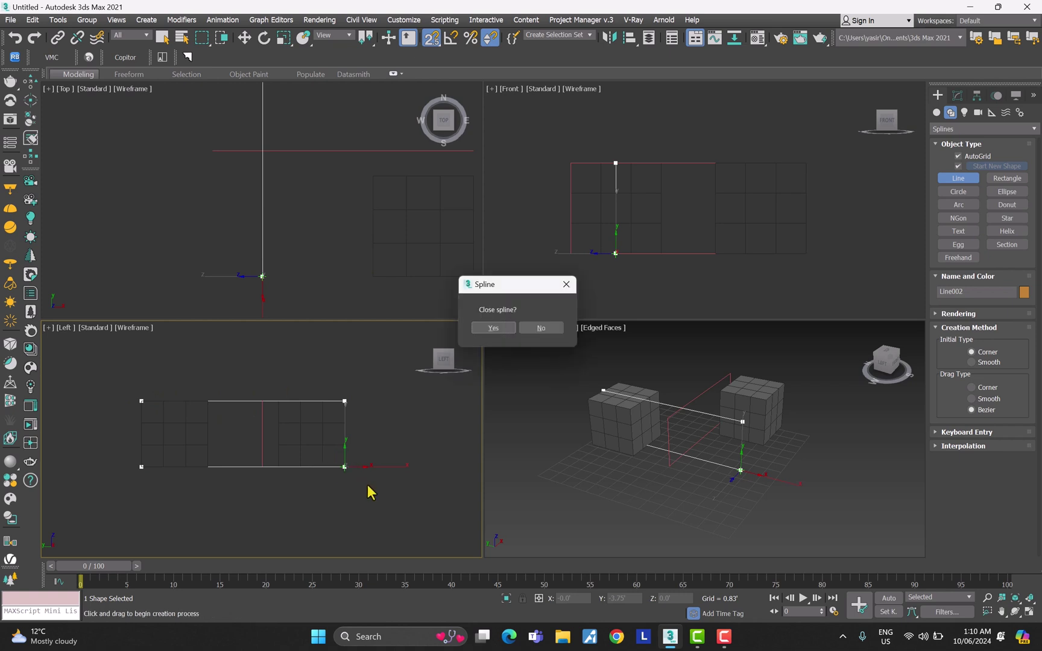
left_click(493, 329)
key("w")
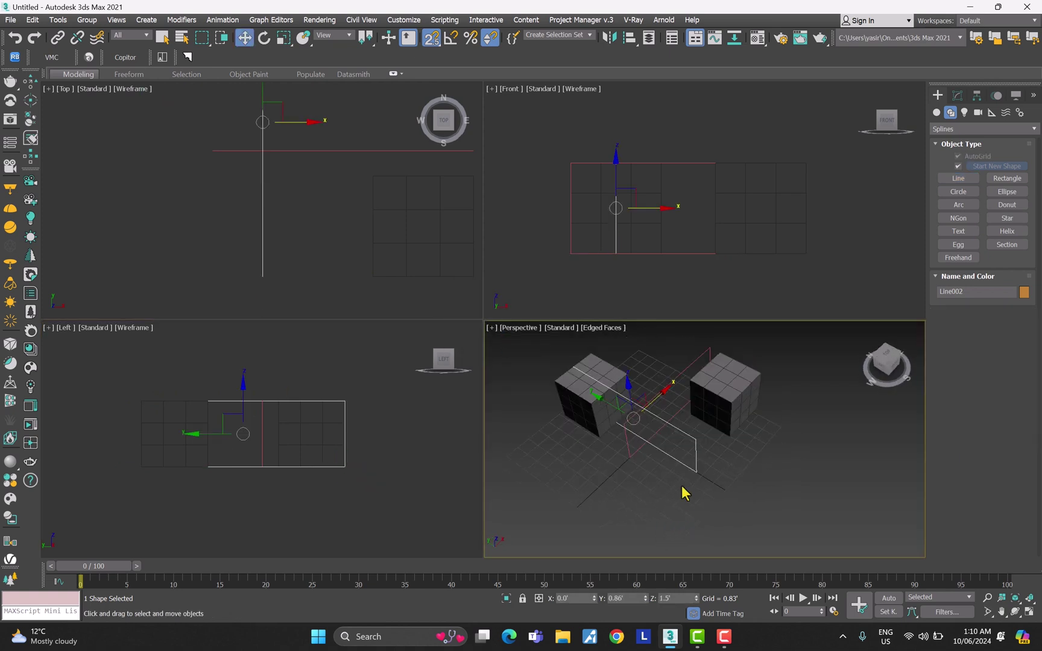
Maximize the Perspective view, select both line outlines and delete them
middle_click_drag(716, 410, 735, 414)
key("alt+w")
mouse_move(564, 366)
middle_mouse_down("alt")
mouse_move(609, 336)
mouse_move(513, 331)
mouse_move(568, 311)
mouse_move(558, 330)
mouse_move(579, 375)
mouse_move(561, 362)
middle_mouse_up("alt")
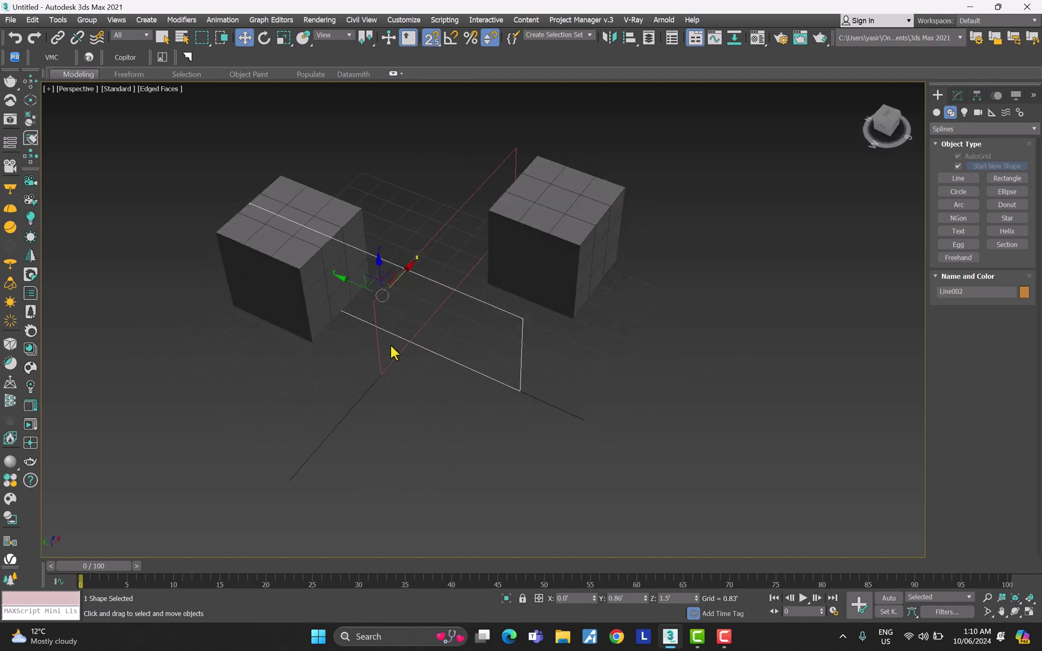
left_click(436, 403)
left_click_drag(410, 273, 408, 238)
key("Delete")
Switch snapping back to 2D and show the snap types in Grid and Snap Settings
left_click(431, 41)
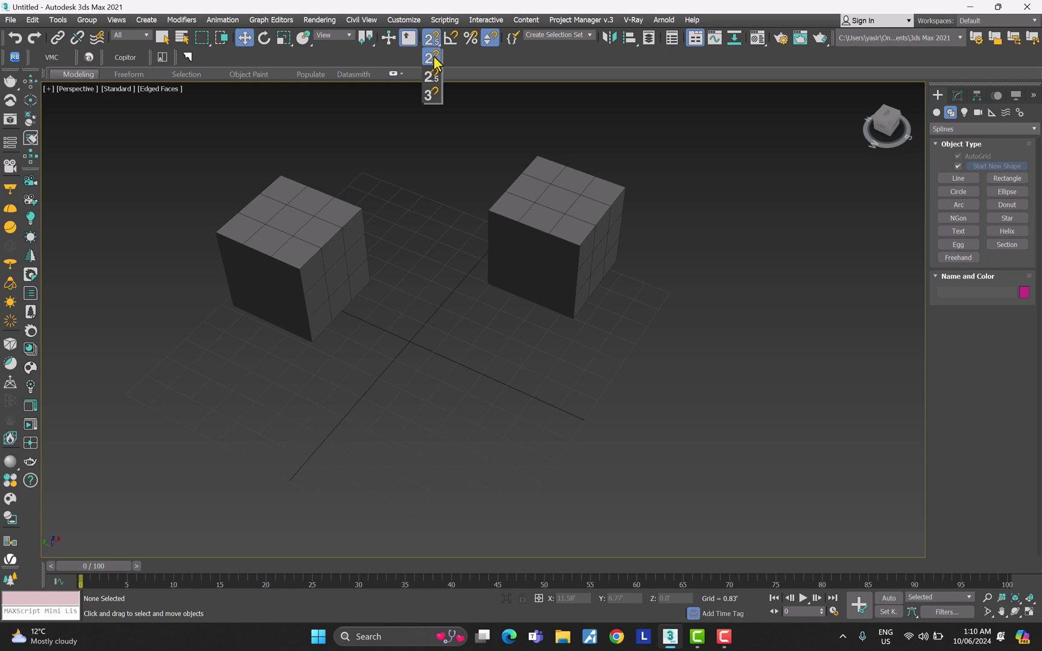
left_click(432, 58)
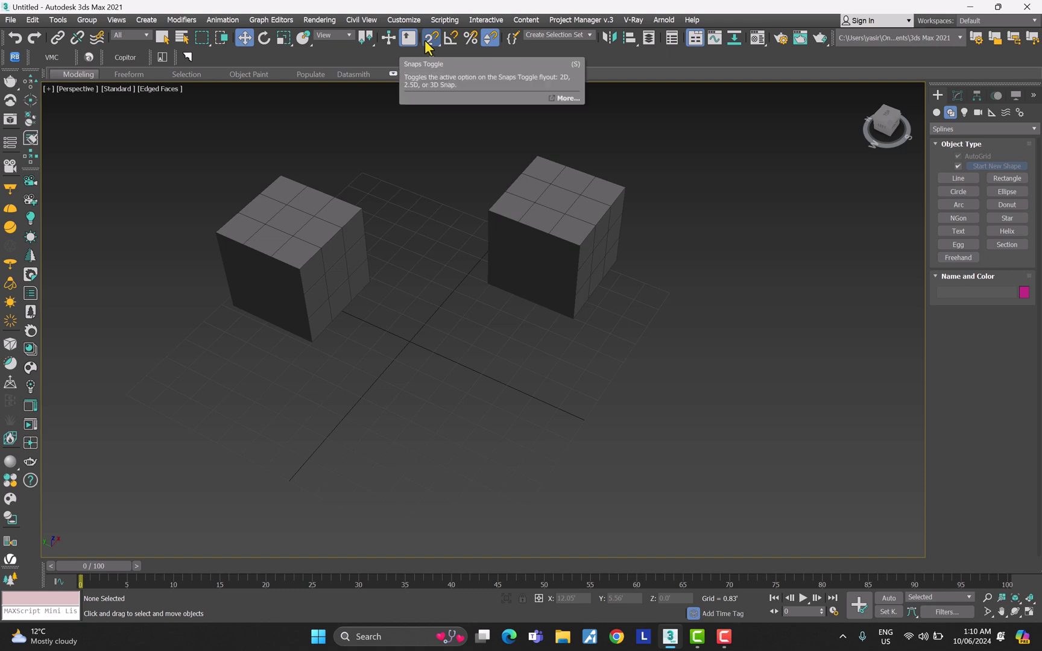
right_click(445, 47)
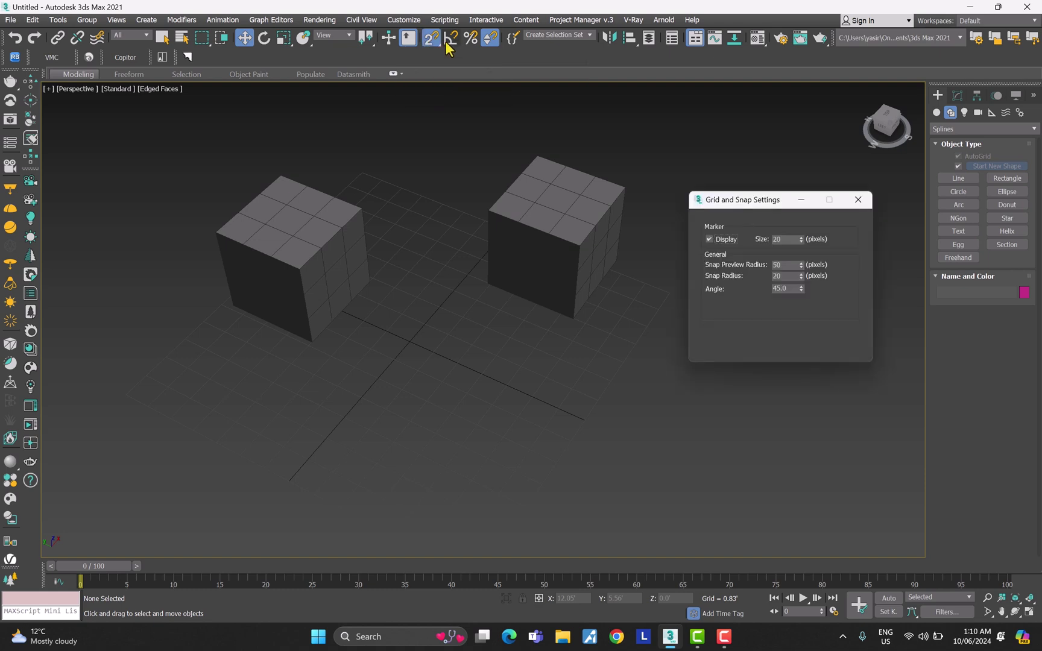
left_click(703, 216)
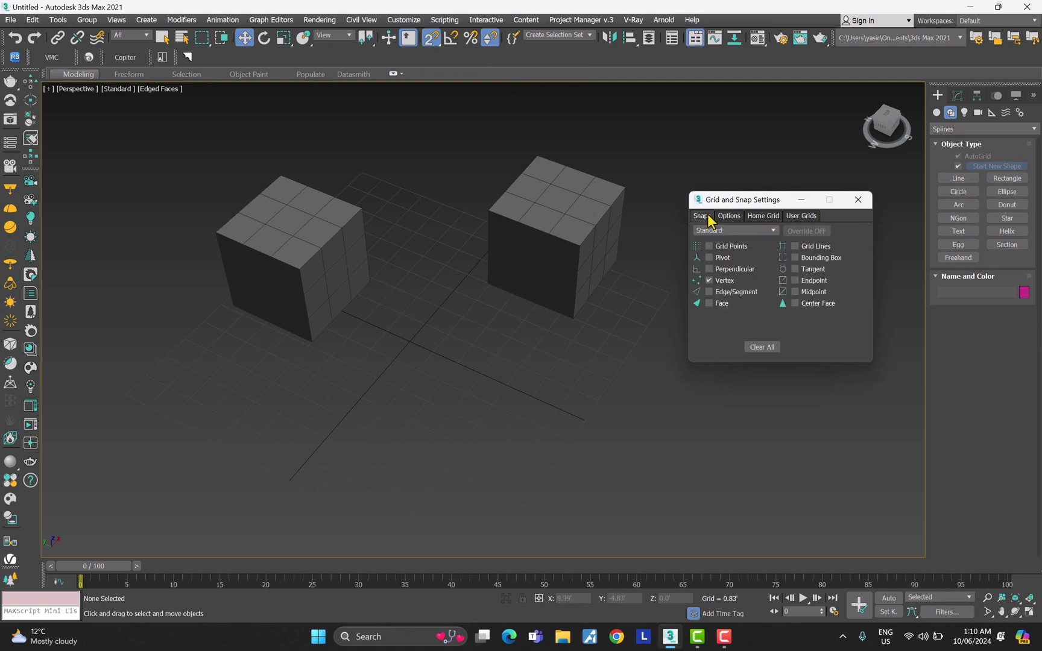